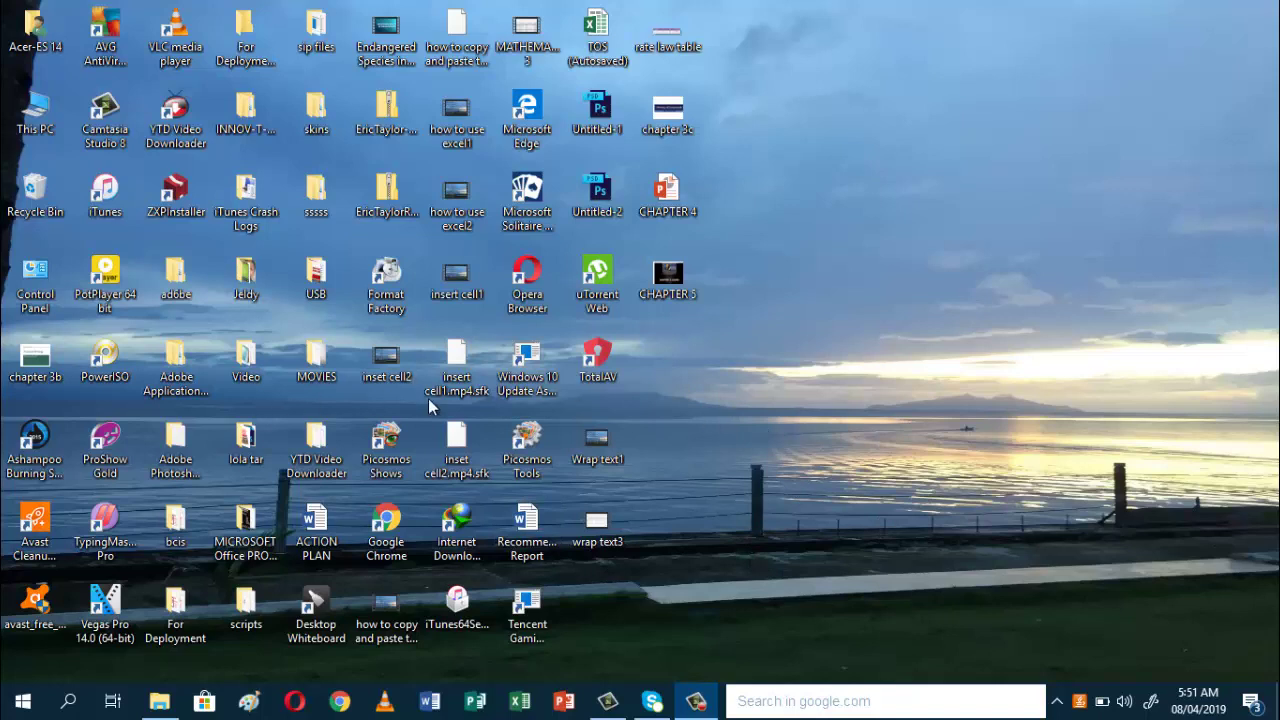
Step: Launch Picosmos Tools, decline the latest version download, and bring up the Effect editor
double_click(530, 450)
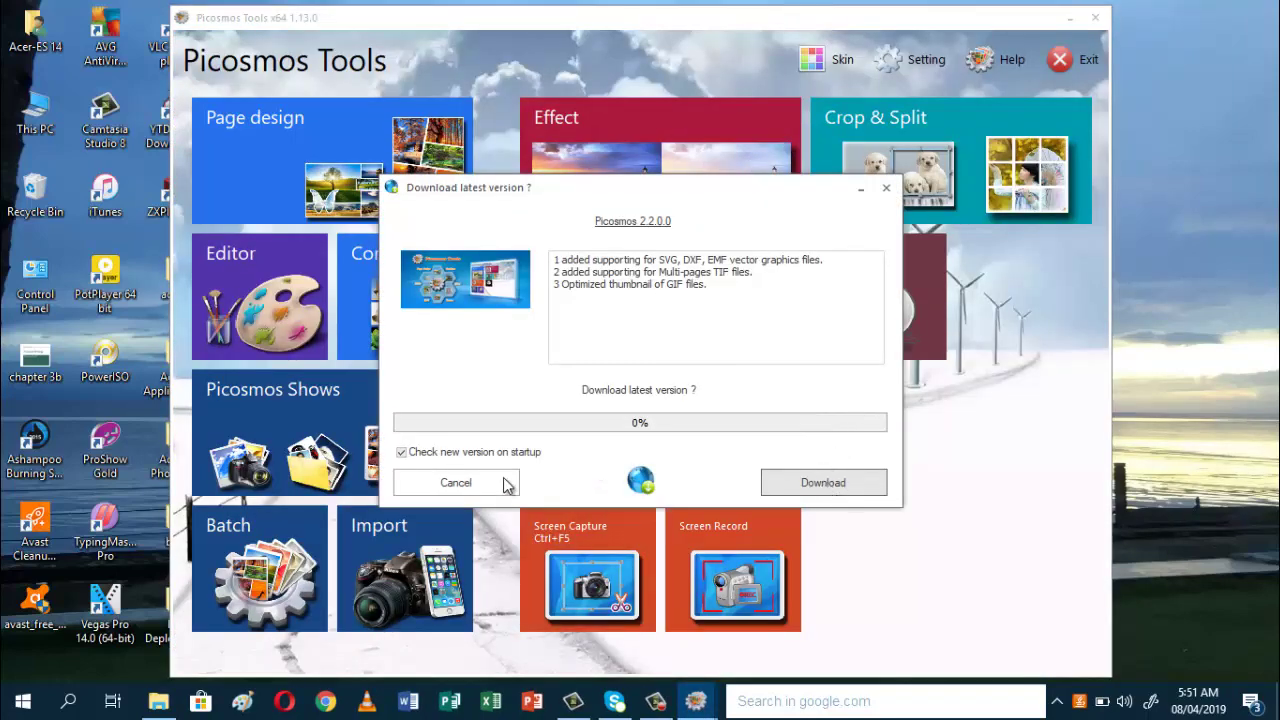
click(456, 483)
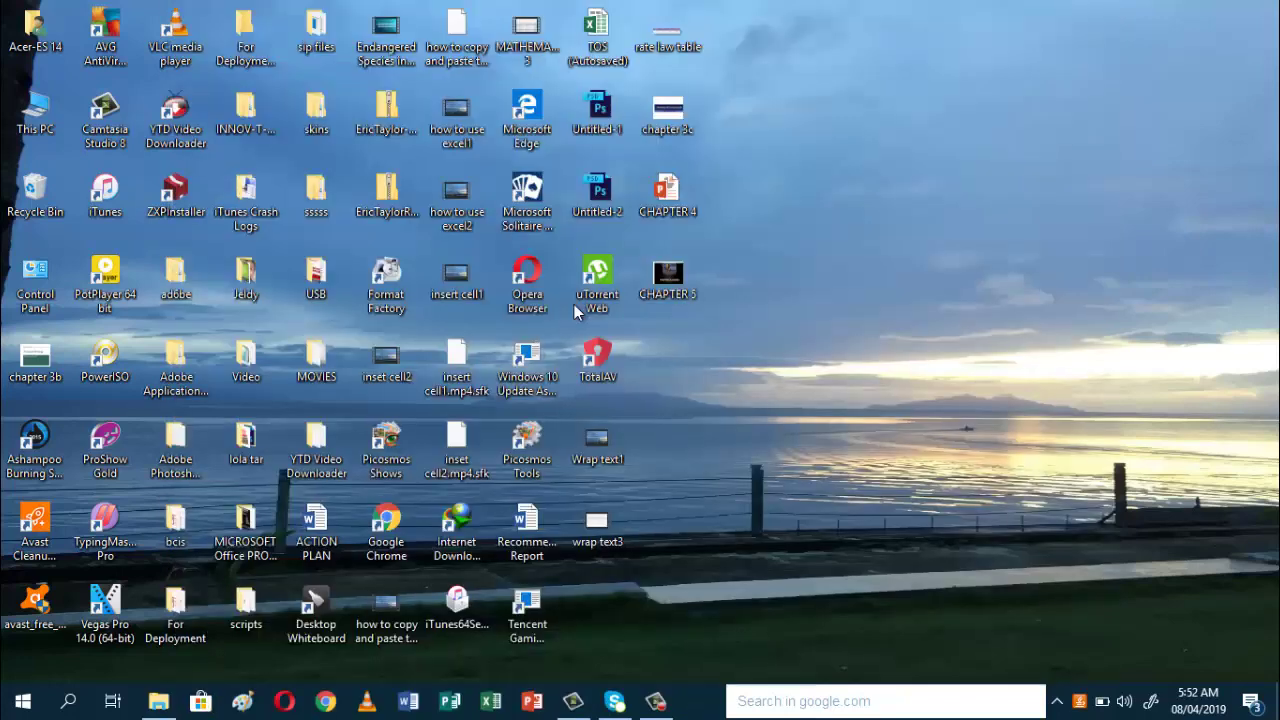
key(alt+F4)
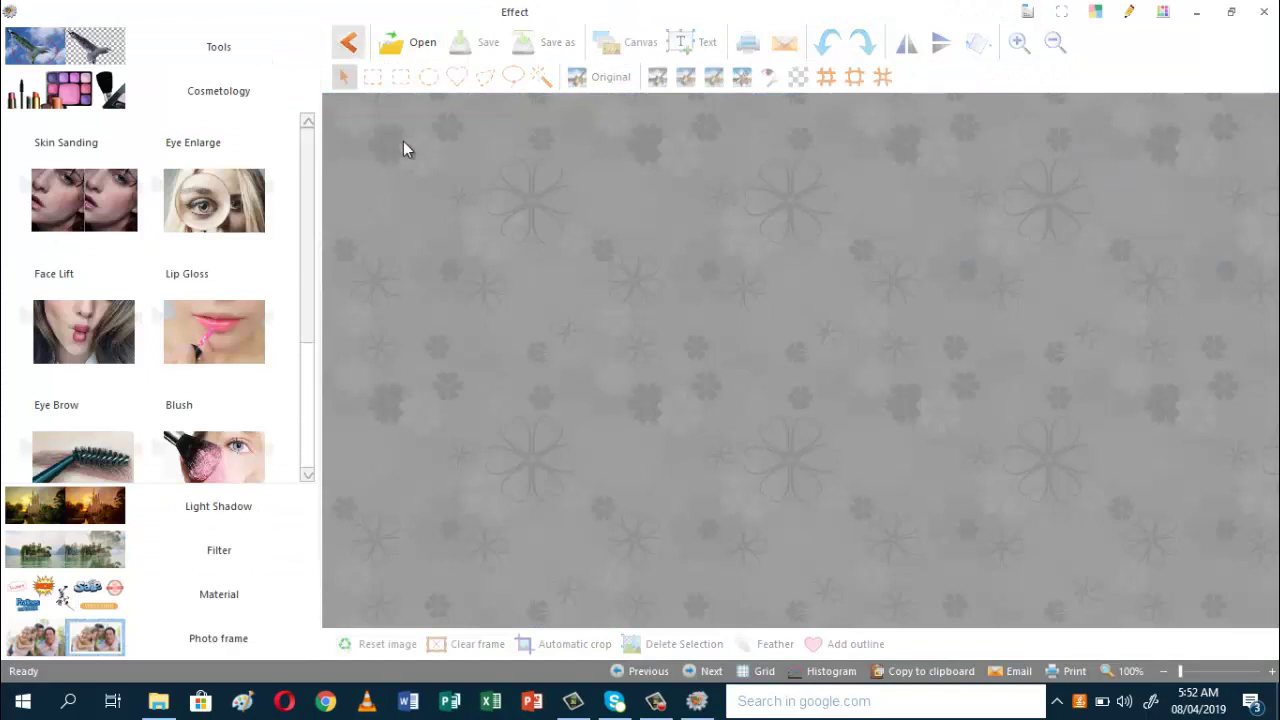
Step: Open the portrait photo IMG_4810 (2) from the 2019-04 folder in Pictures
click(421, 42)
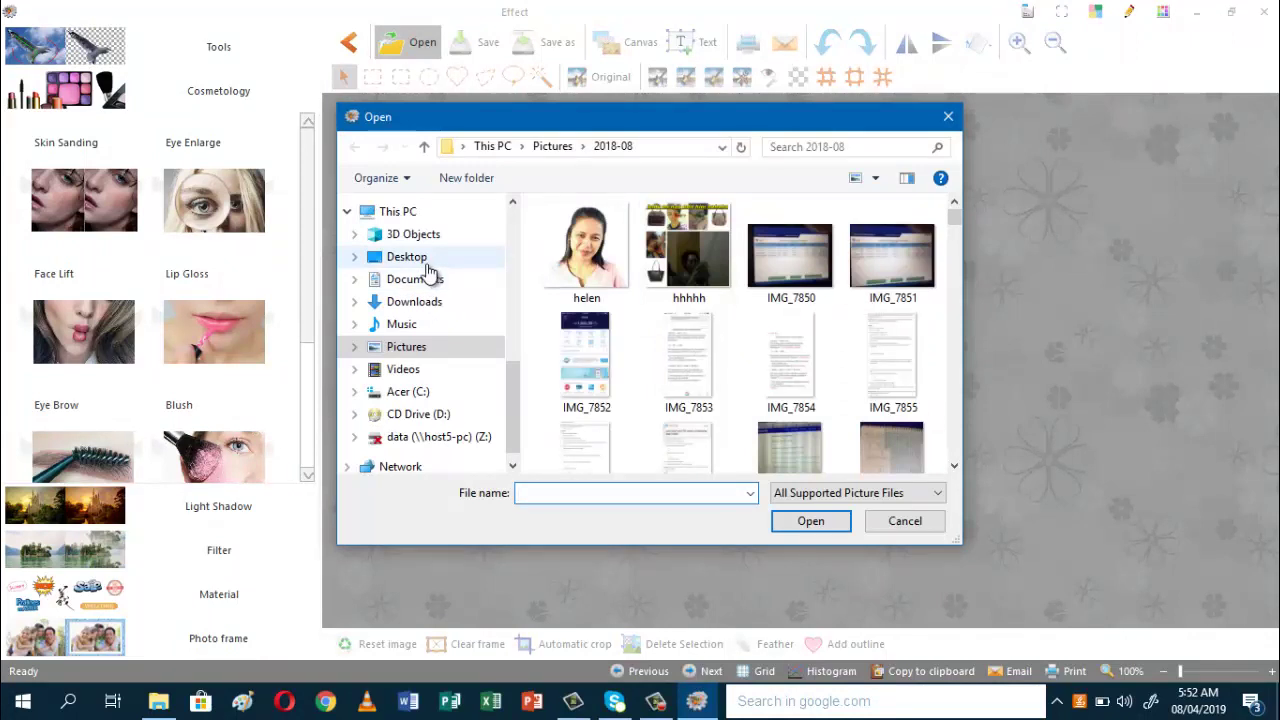
click(420, 360)
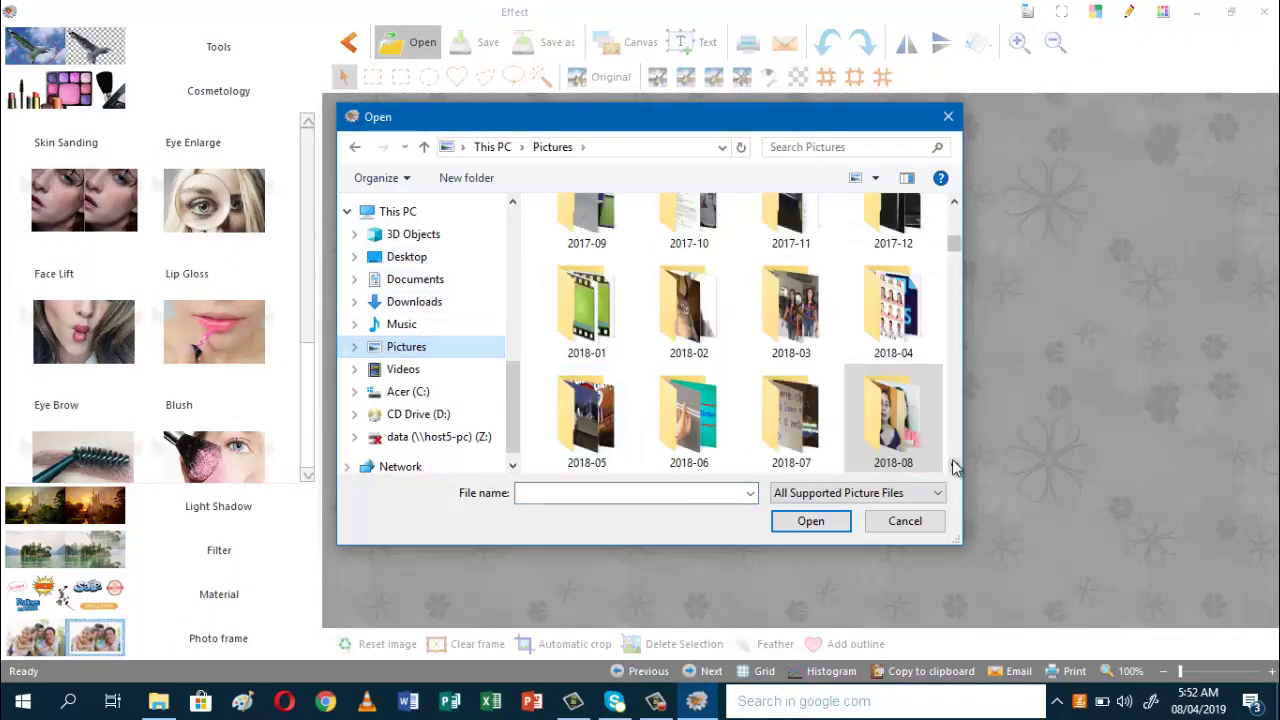
scroll(953, 467, down, 5)
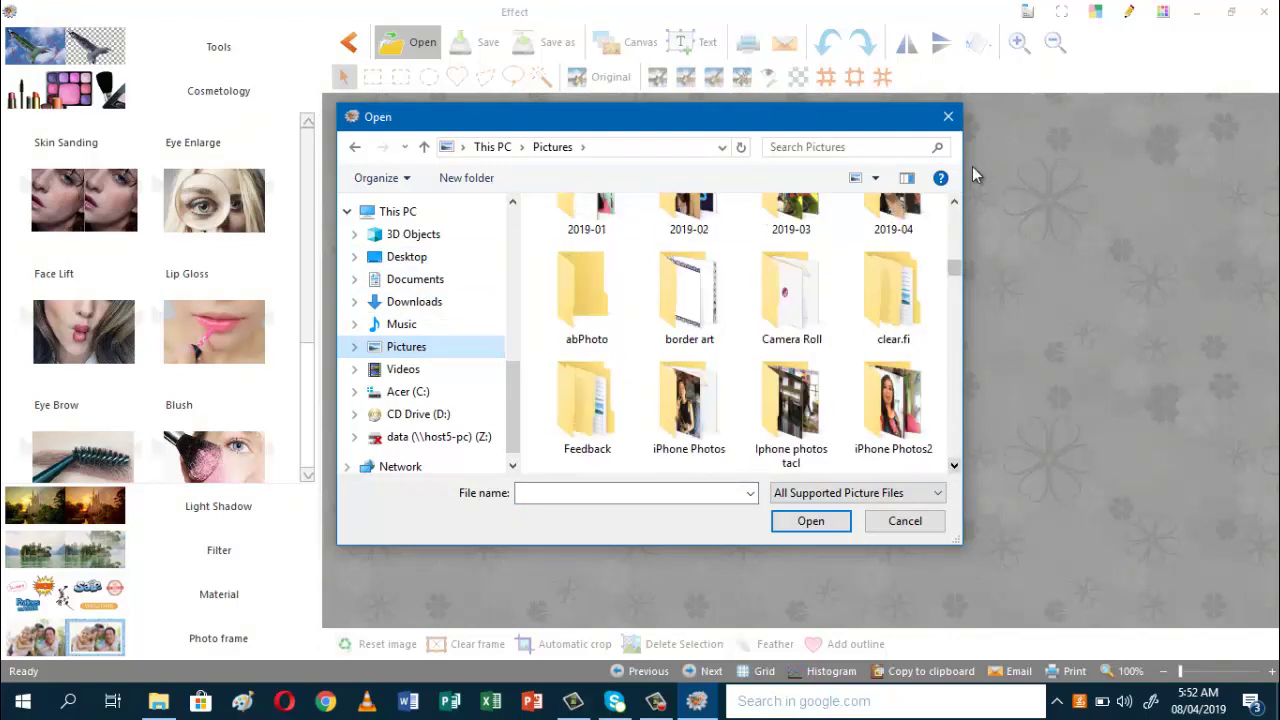
double_click(905, 215)
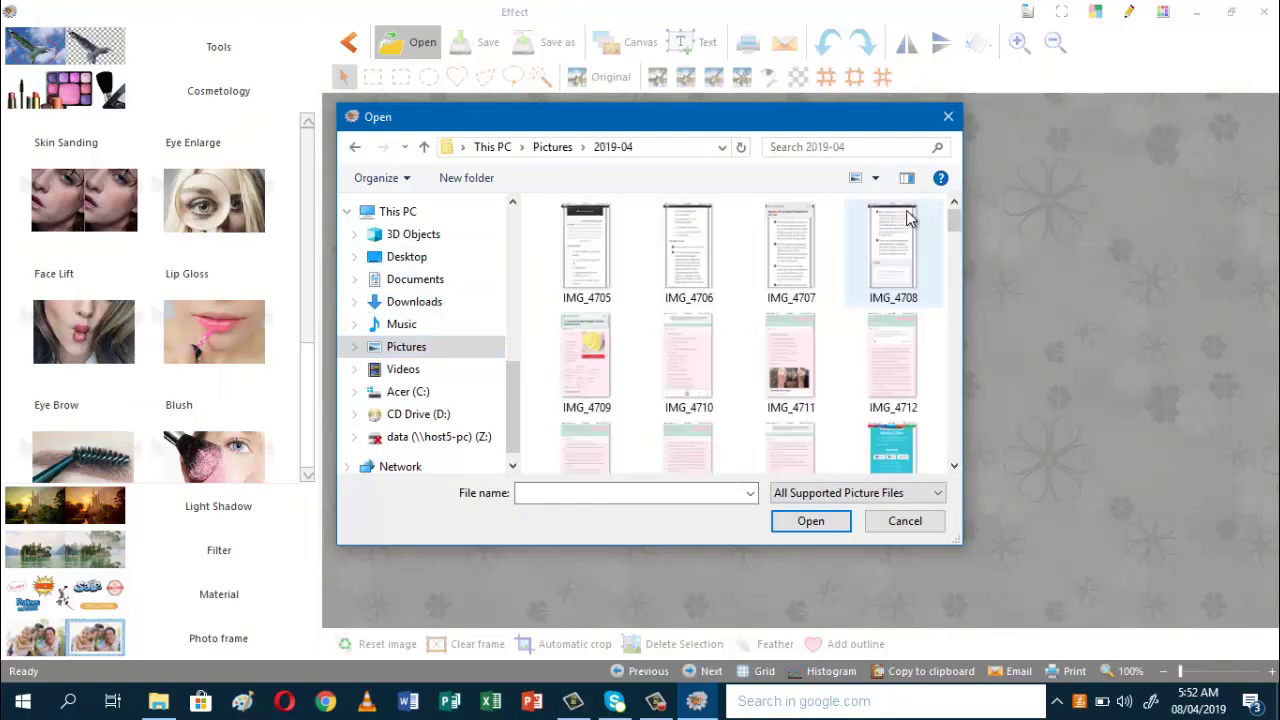
scroll(957, 468, down, 3)
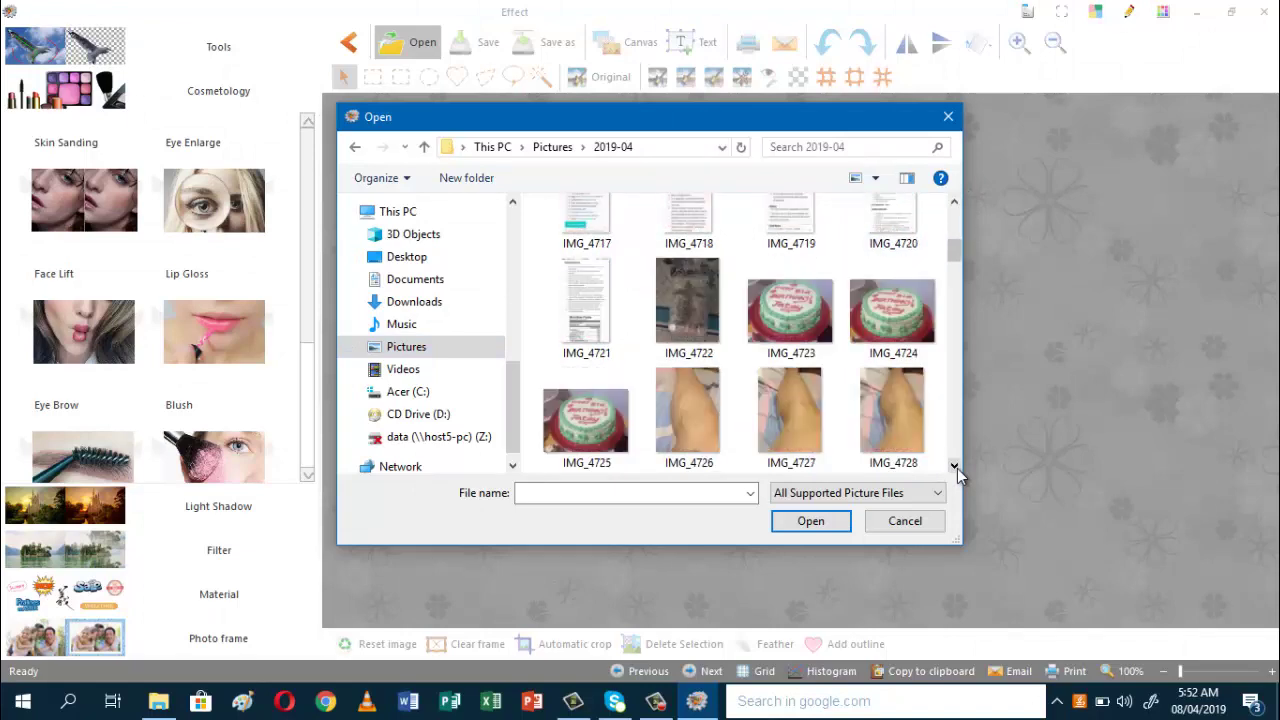
click(955, 466)
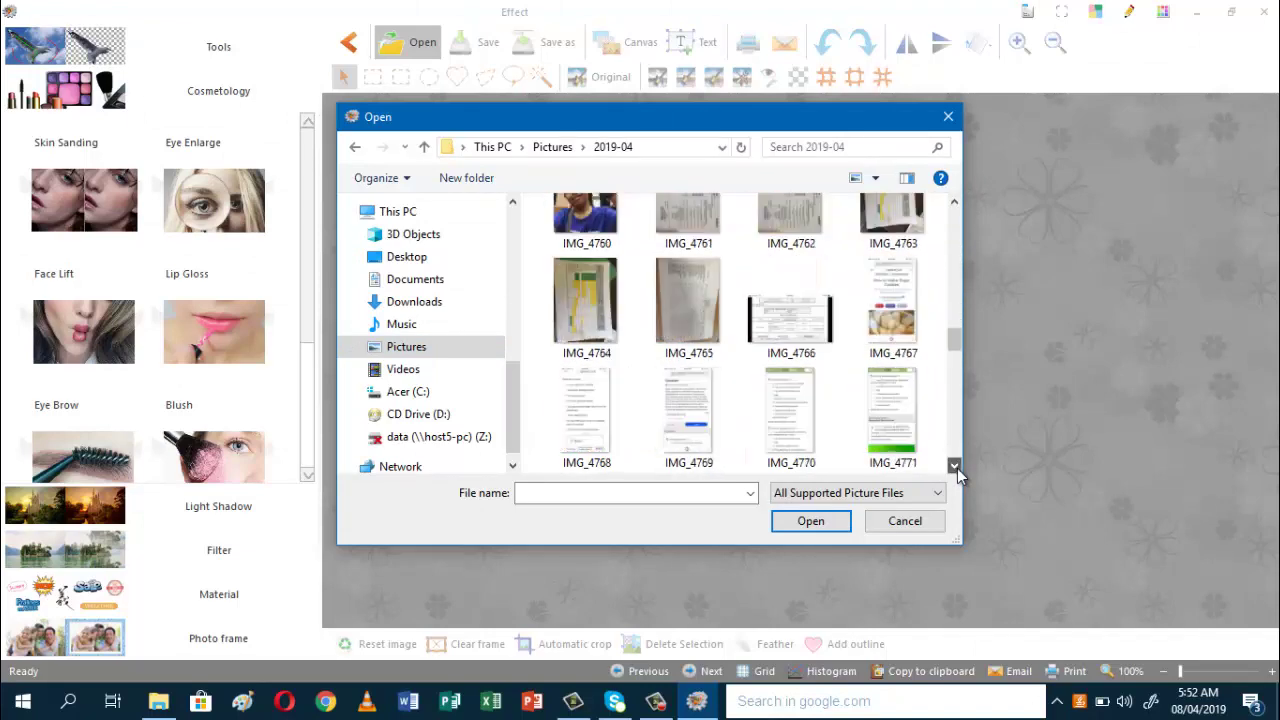
scroll(957, 468, down, 3)
scroll(957, 468, down, 3)
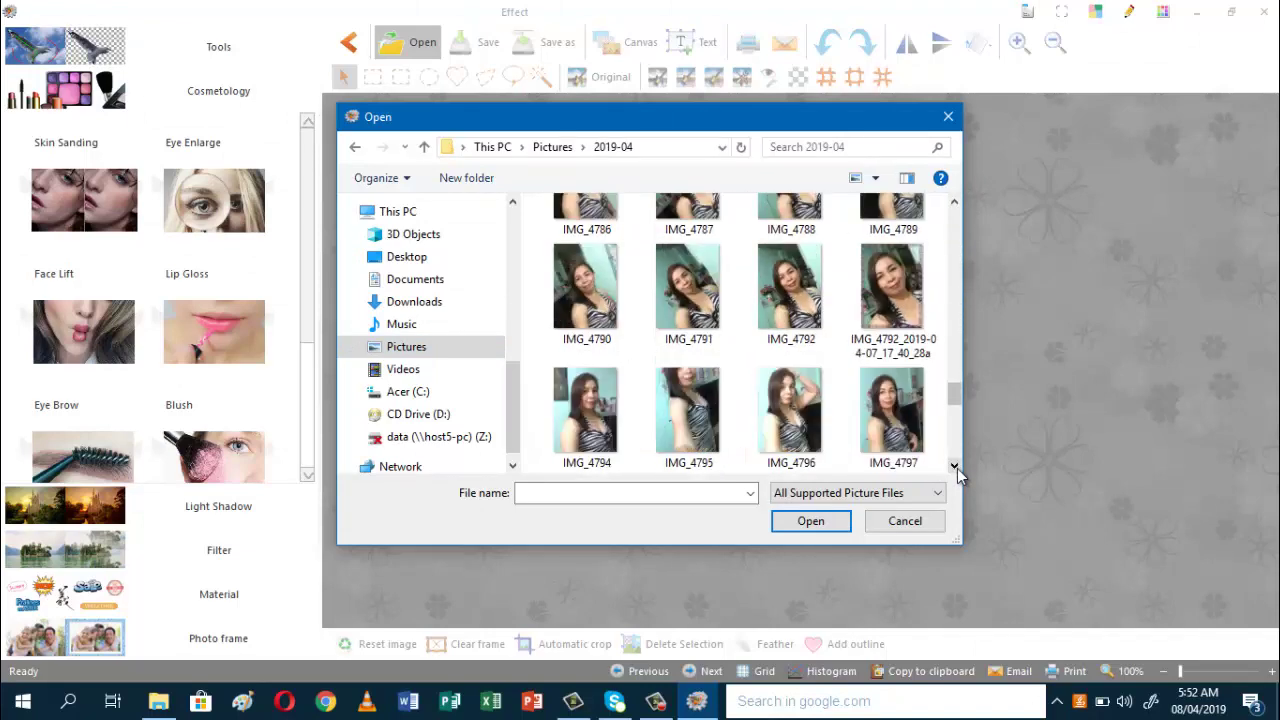
scroll(957, 468, down, 3)
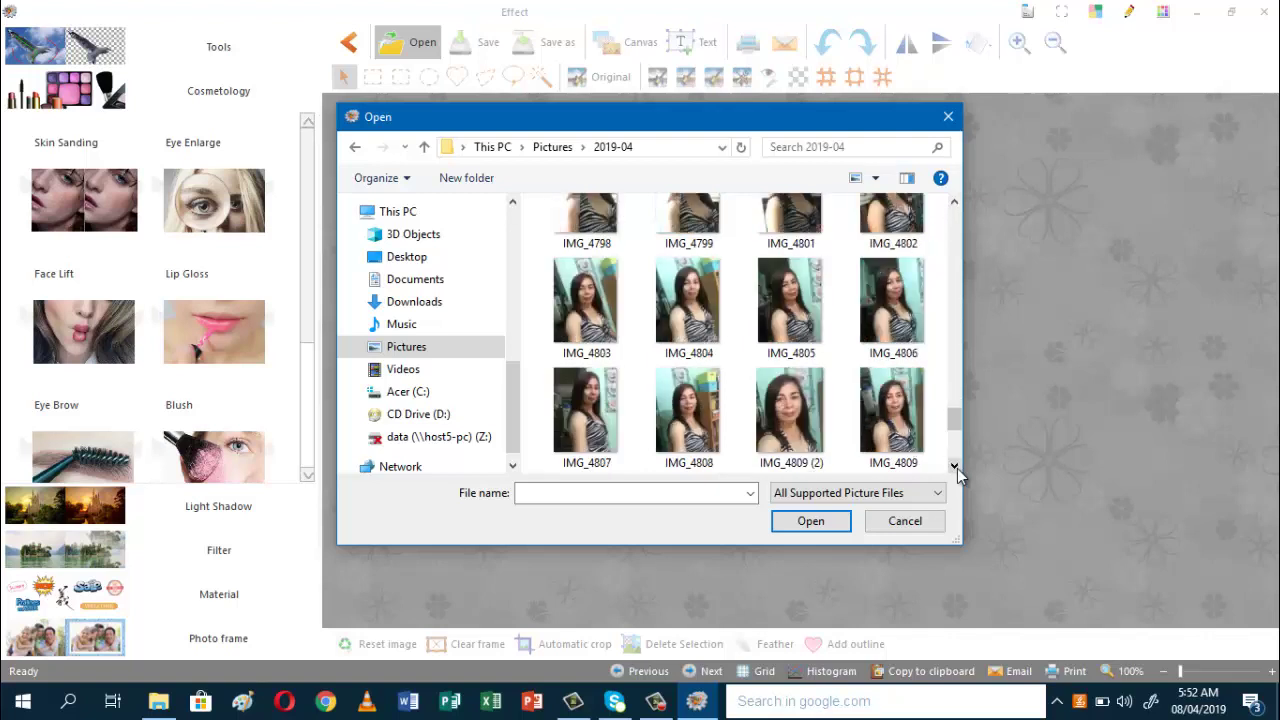
scroll(957, 468, down, 1)
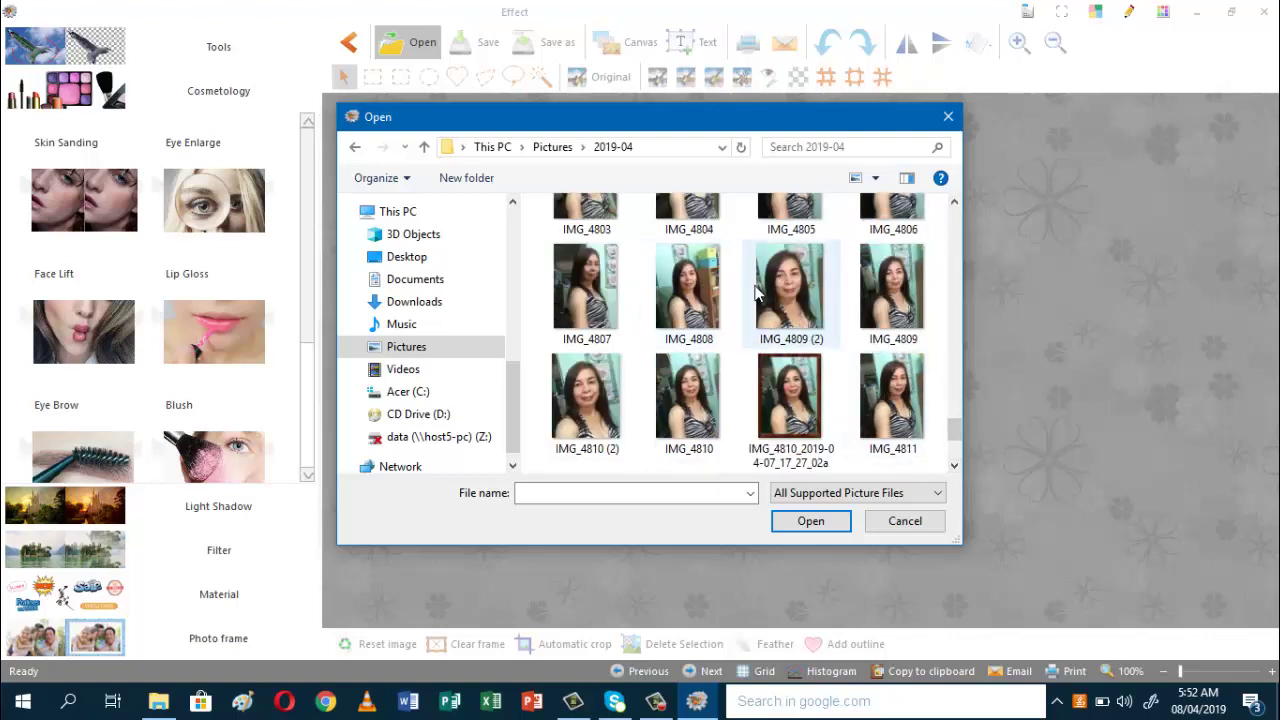
click(594, 406)
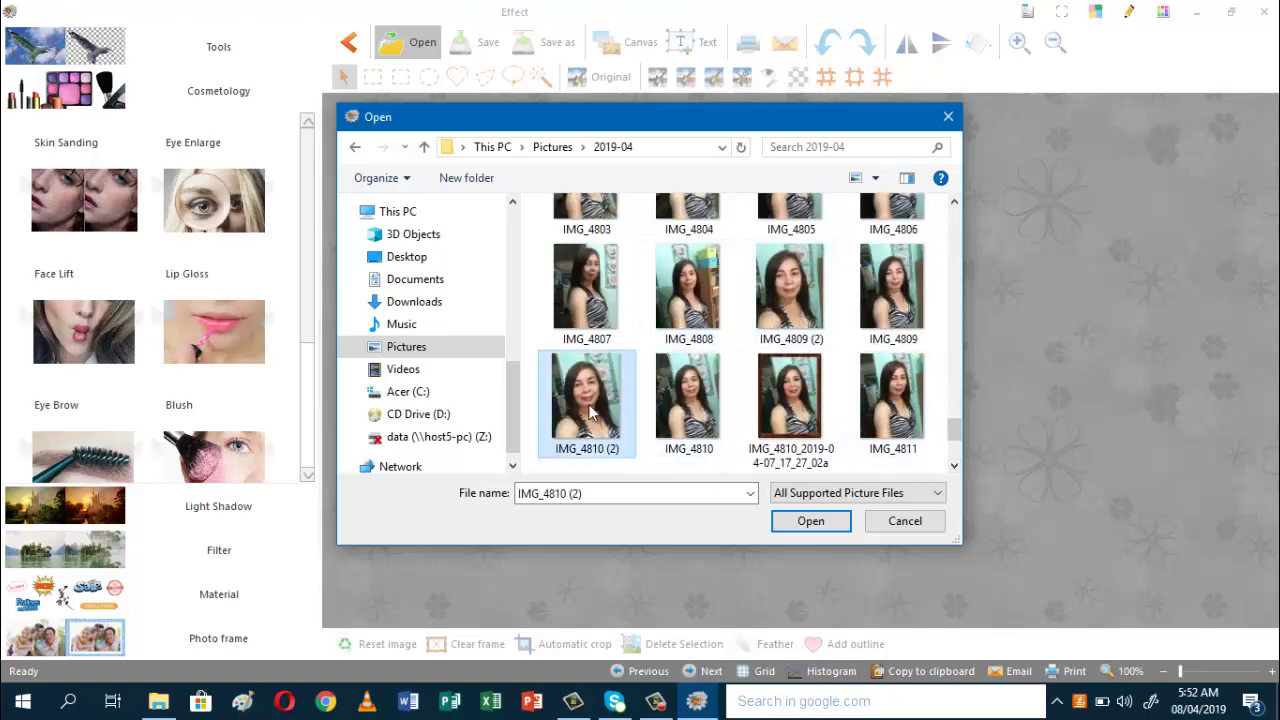
click(812, 522)
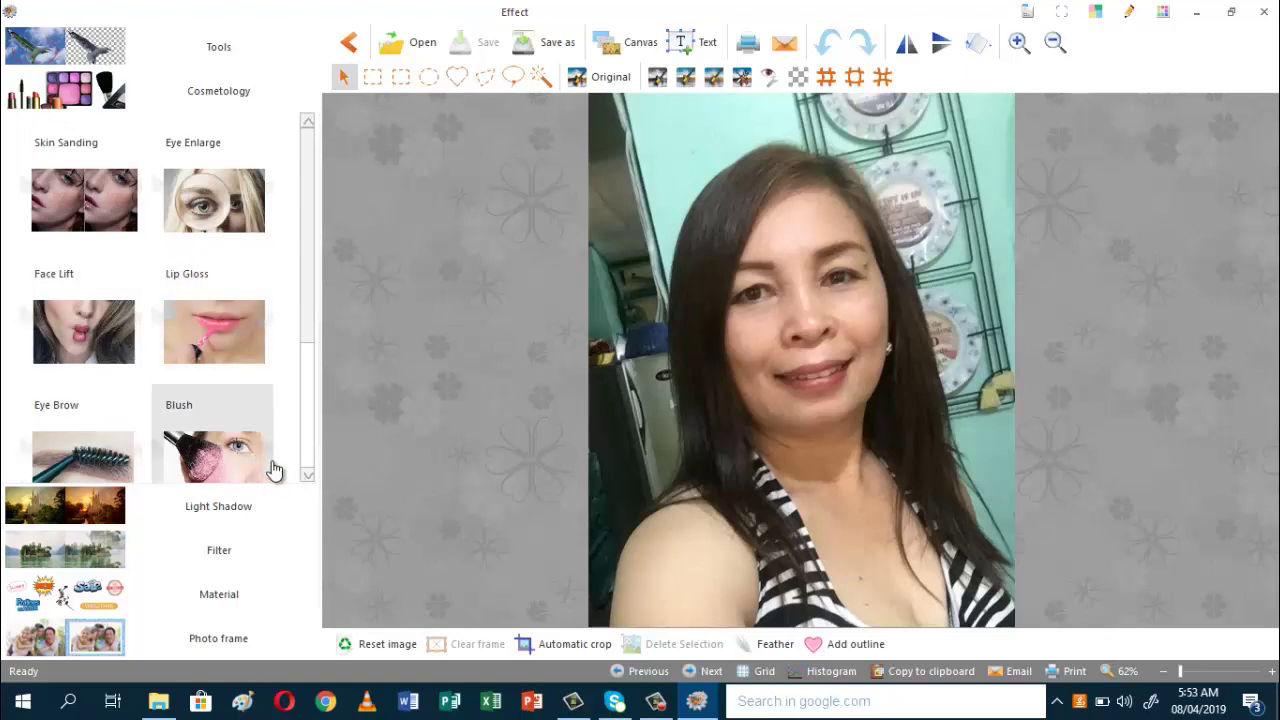
Step: Apply the Skin Sanding cosmetology effect to the portrait twice
click(307, 476)
click(307, 476)
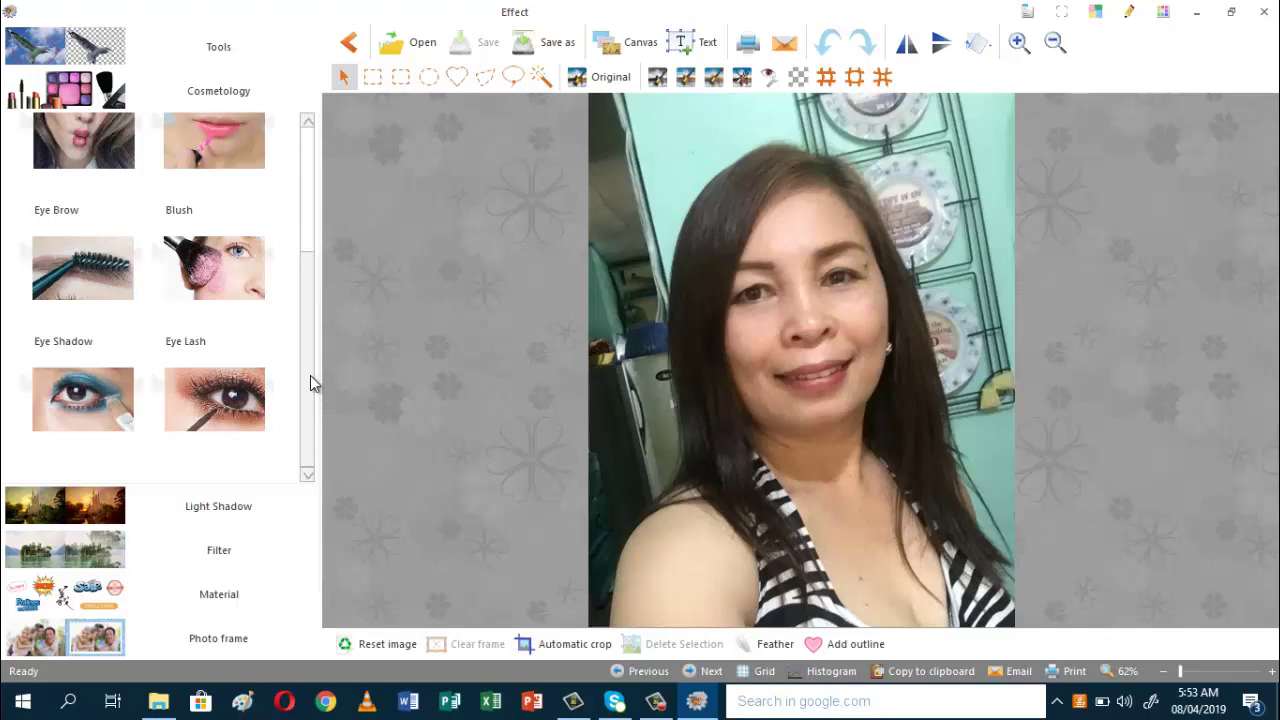
drag(310, 375, 306, 224)
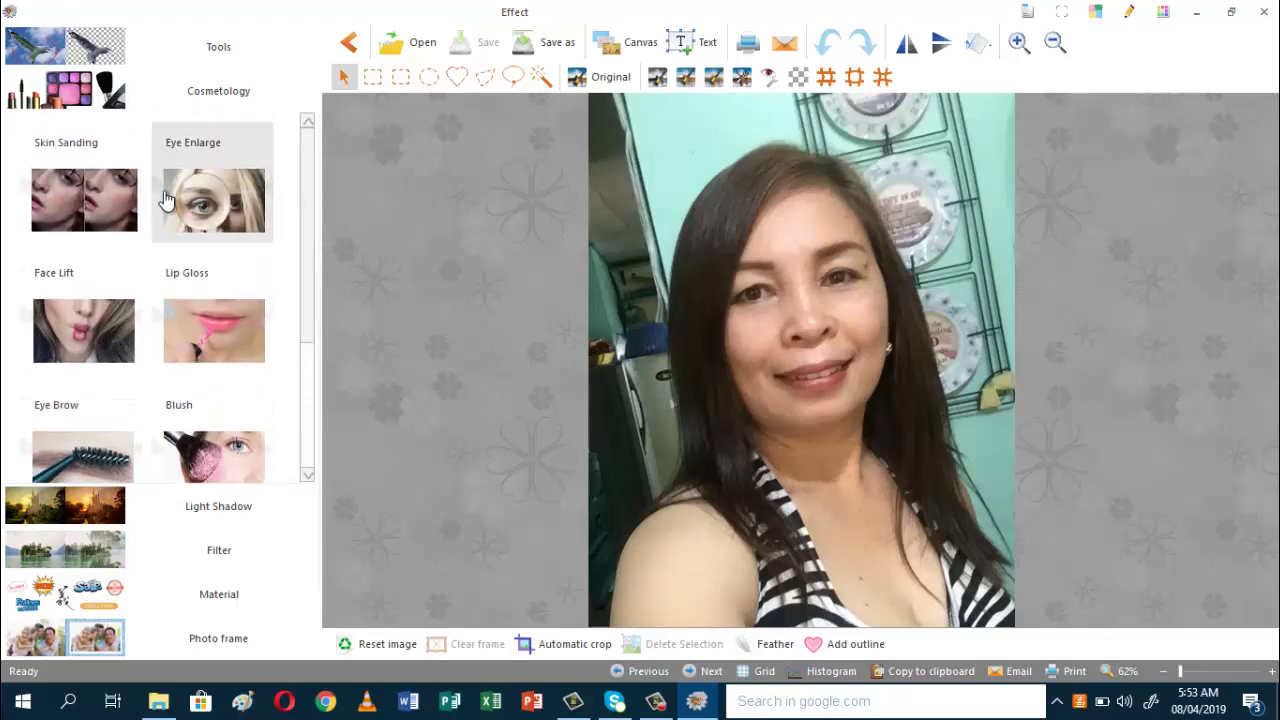
click(72, 214)
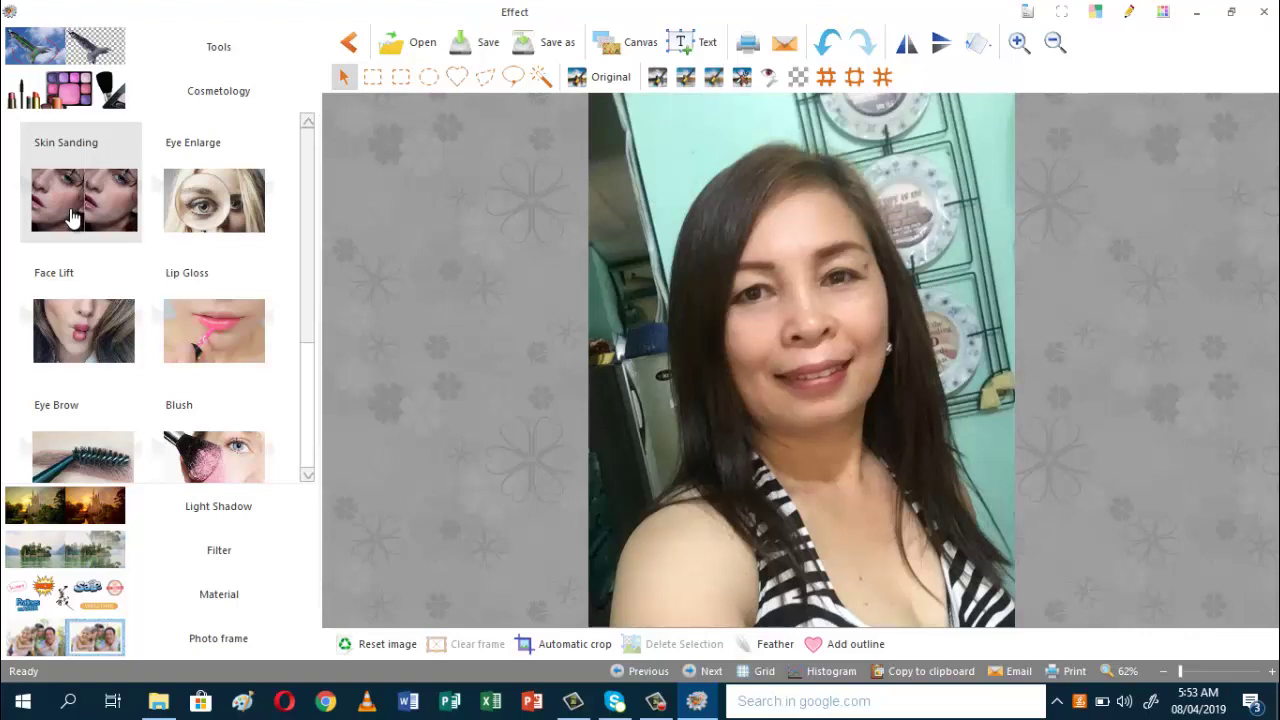
click(72, 216)
Step: Try the Eye Enlarge effect on the portrait, and undo it
click(220, 193)
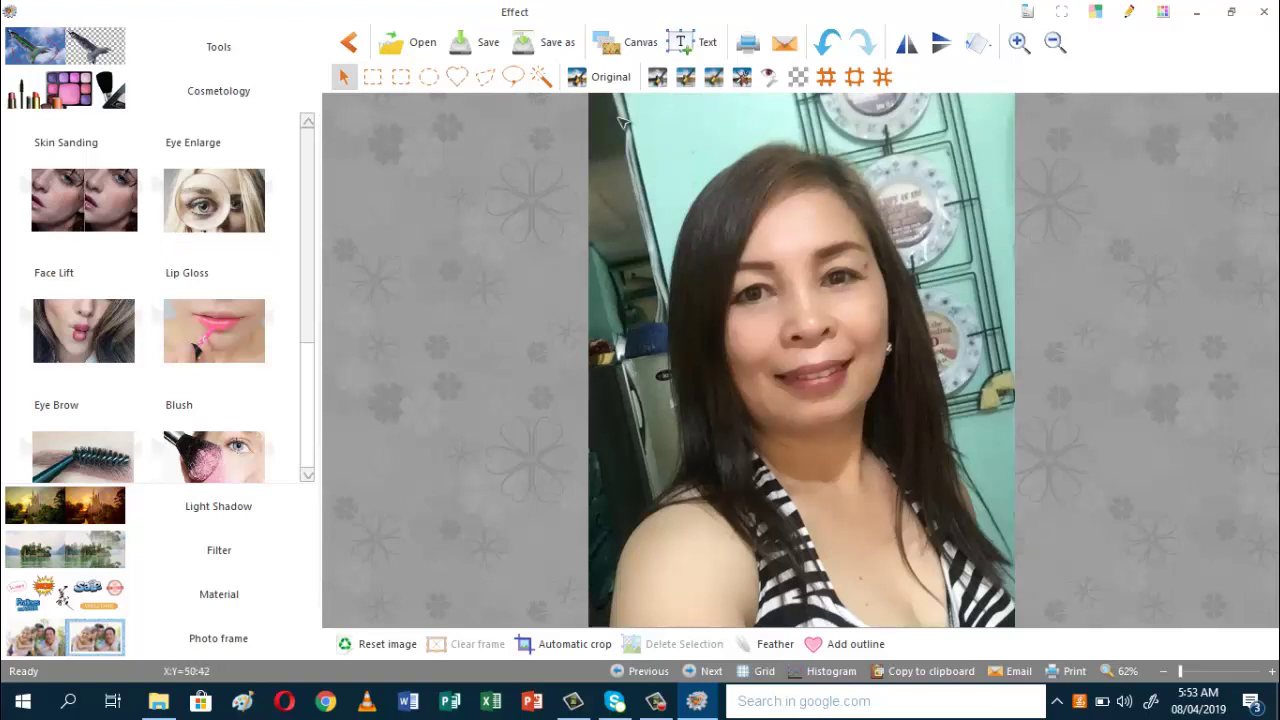
click(820, 53)
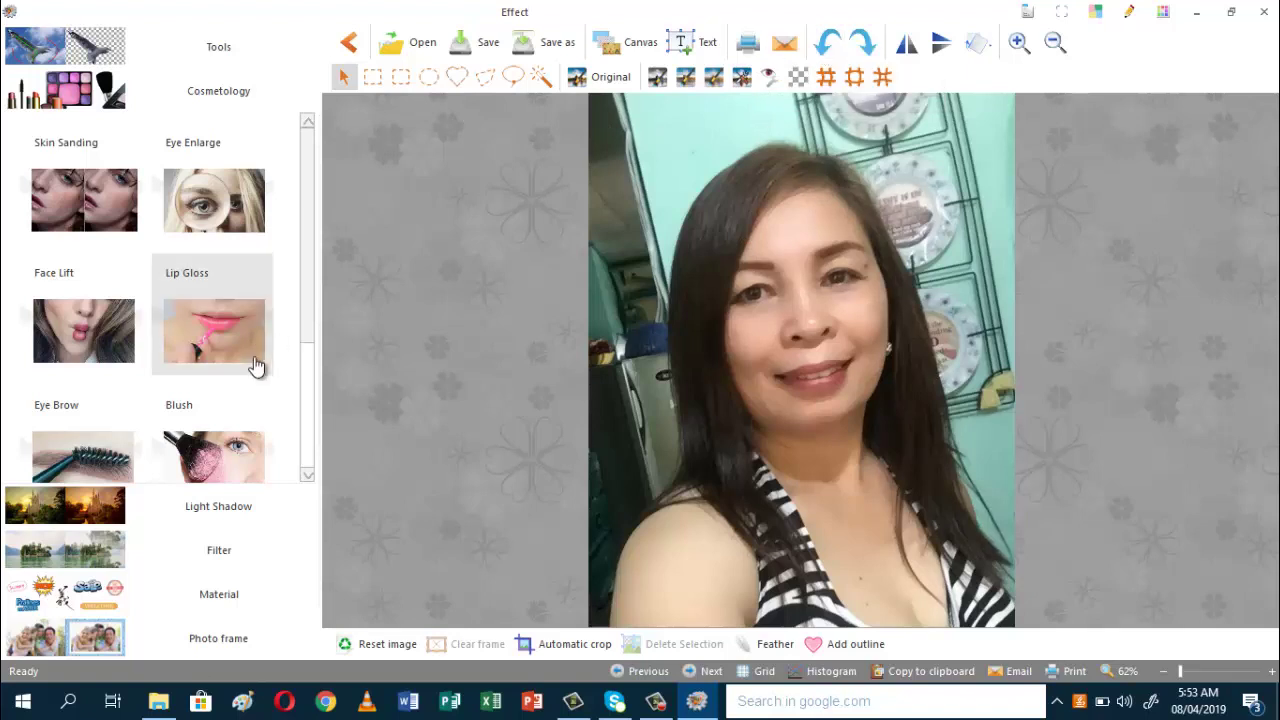
Step: Apply Lip Gloss to the lips in the dark red at the head of the palette's red shades
click(215, 318)
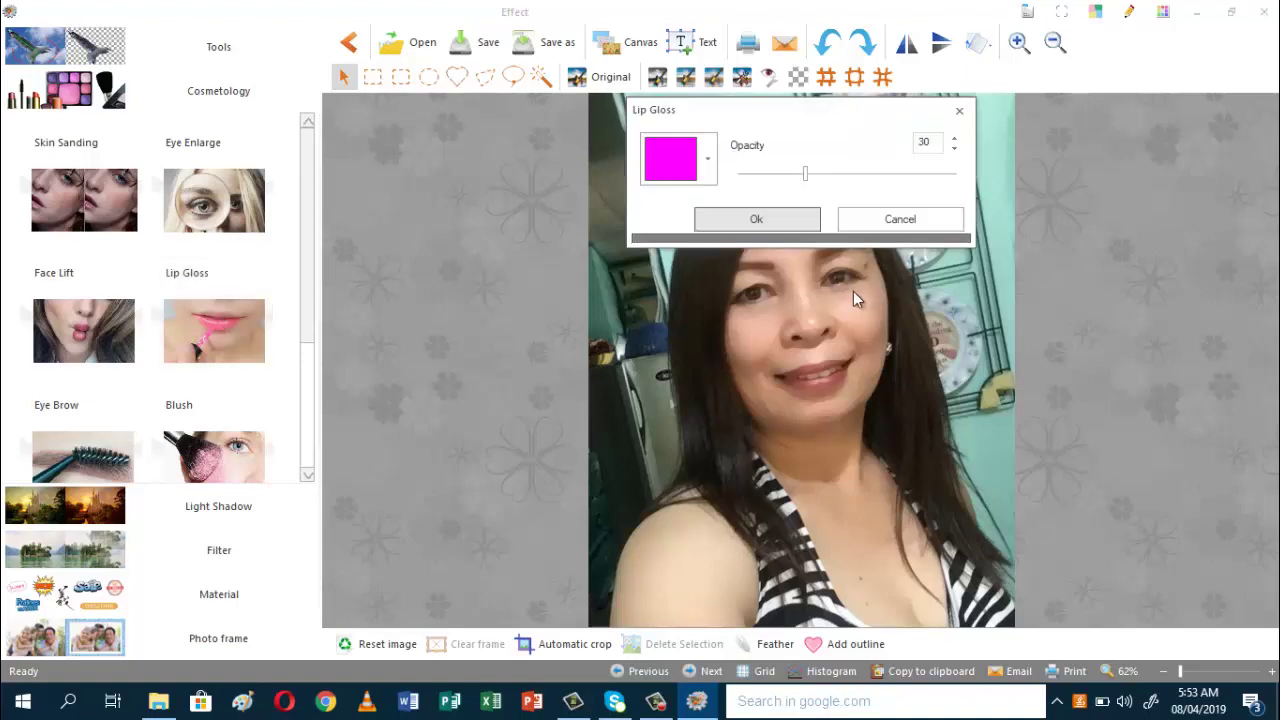
click(710, 163)
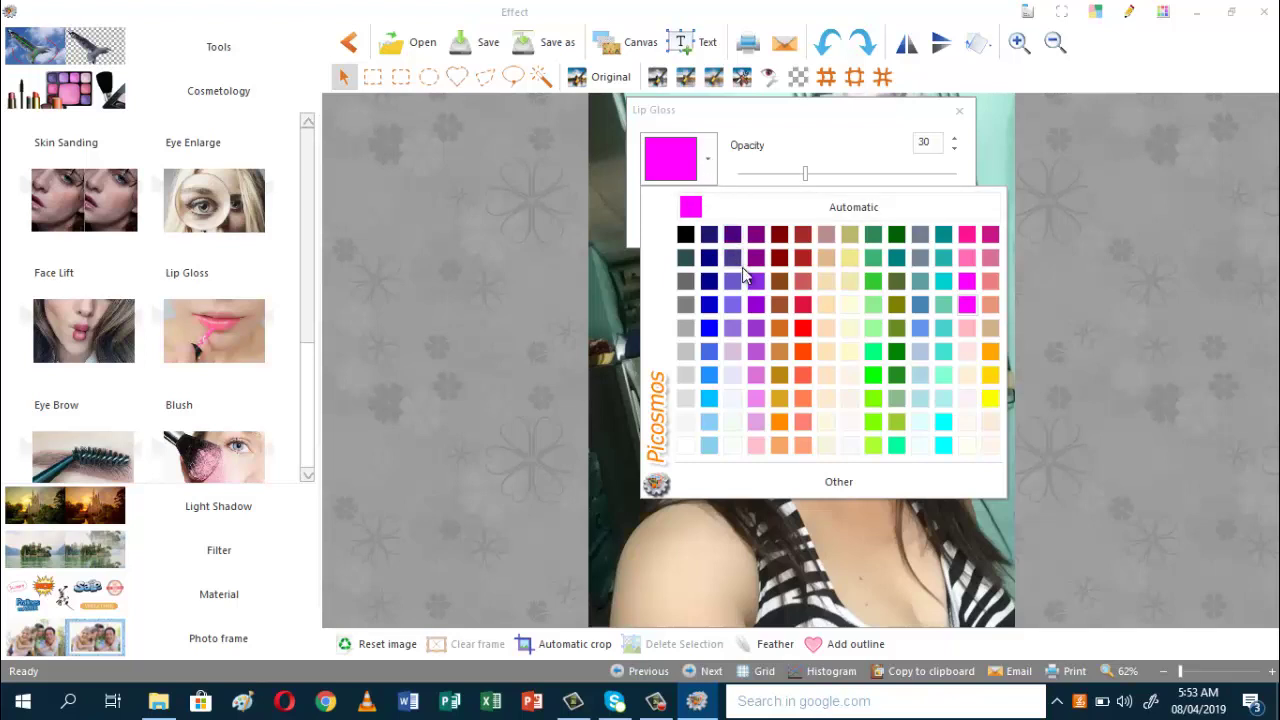
click(803, 258)
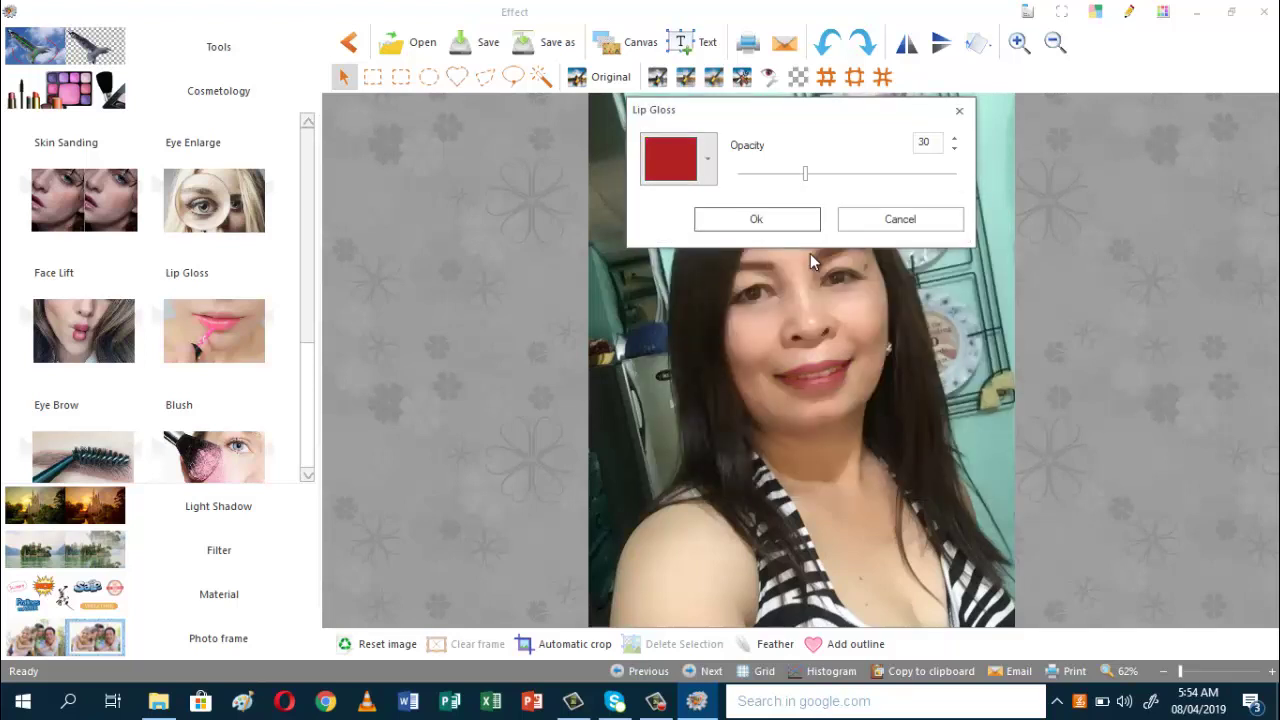
click(708, 165)
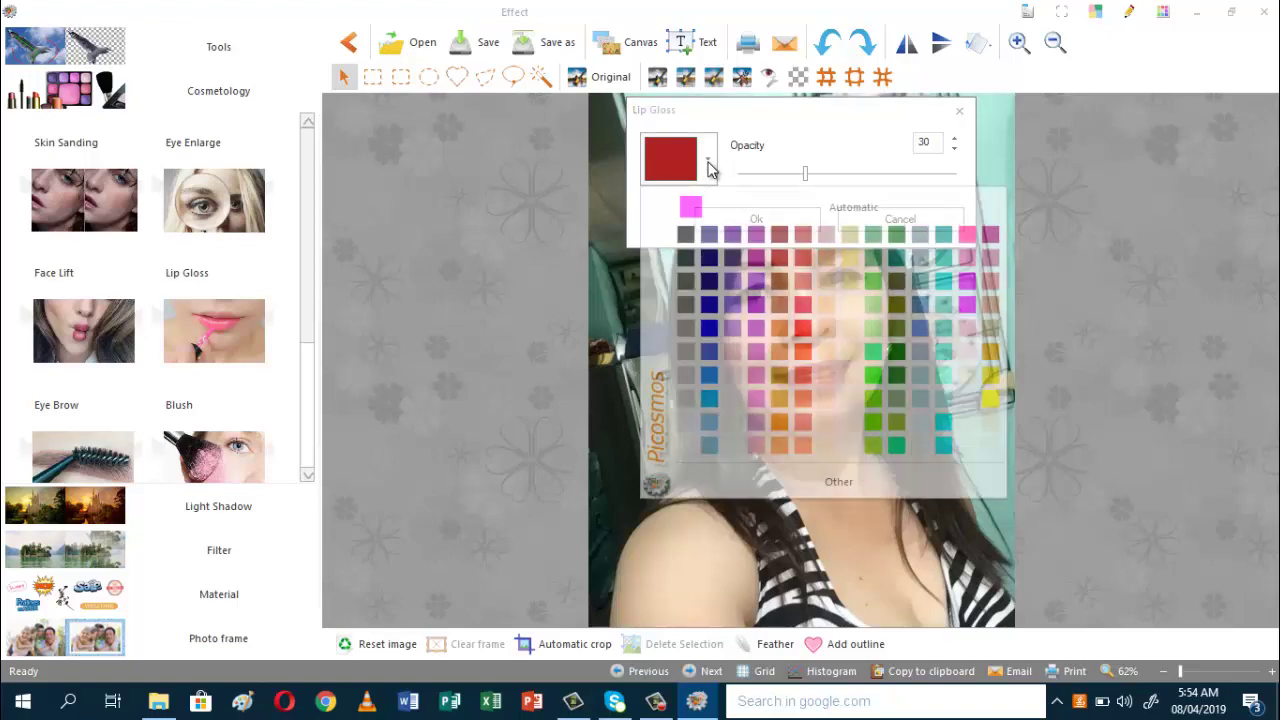
click(780, 237)
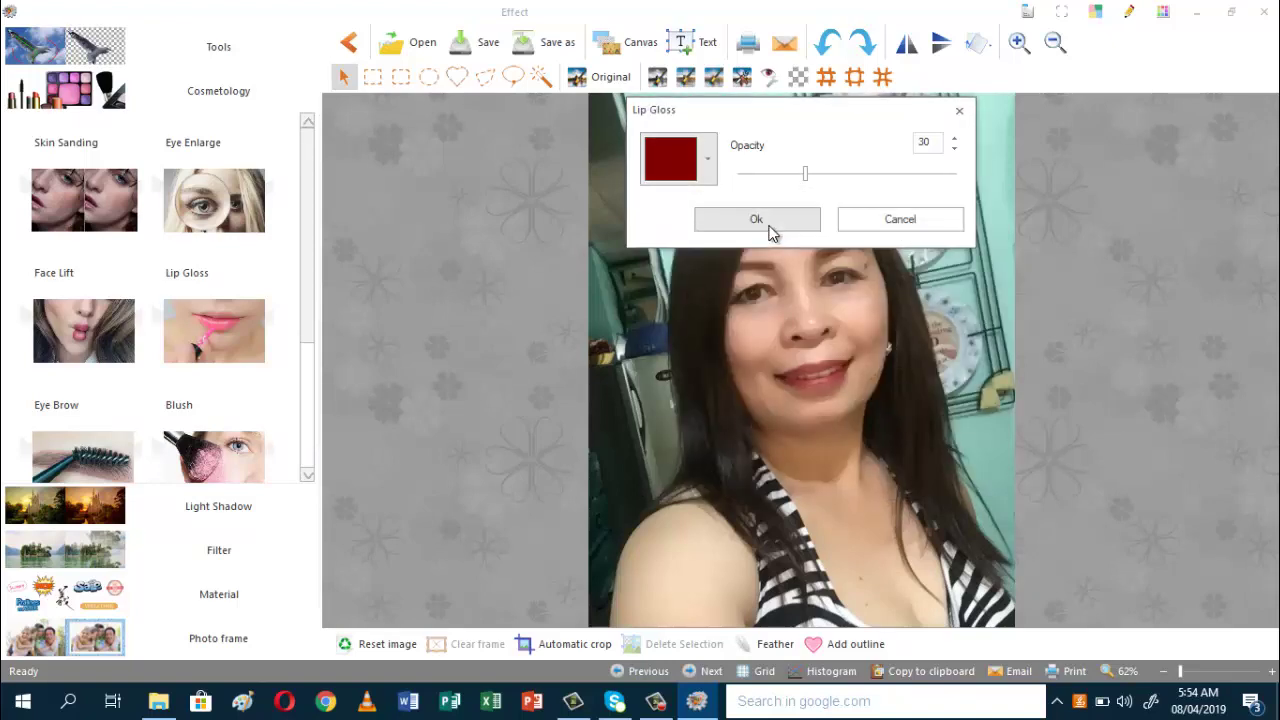
click(771, 220)
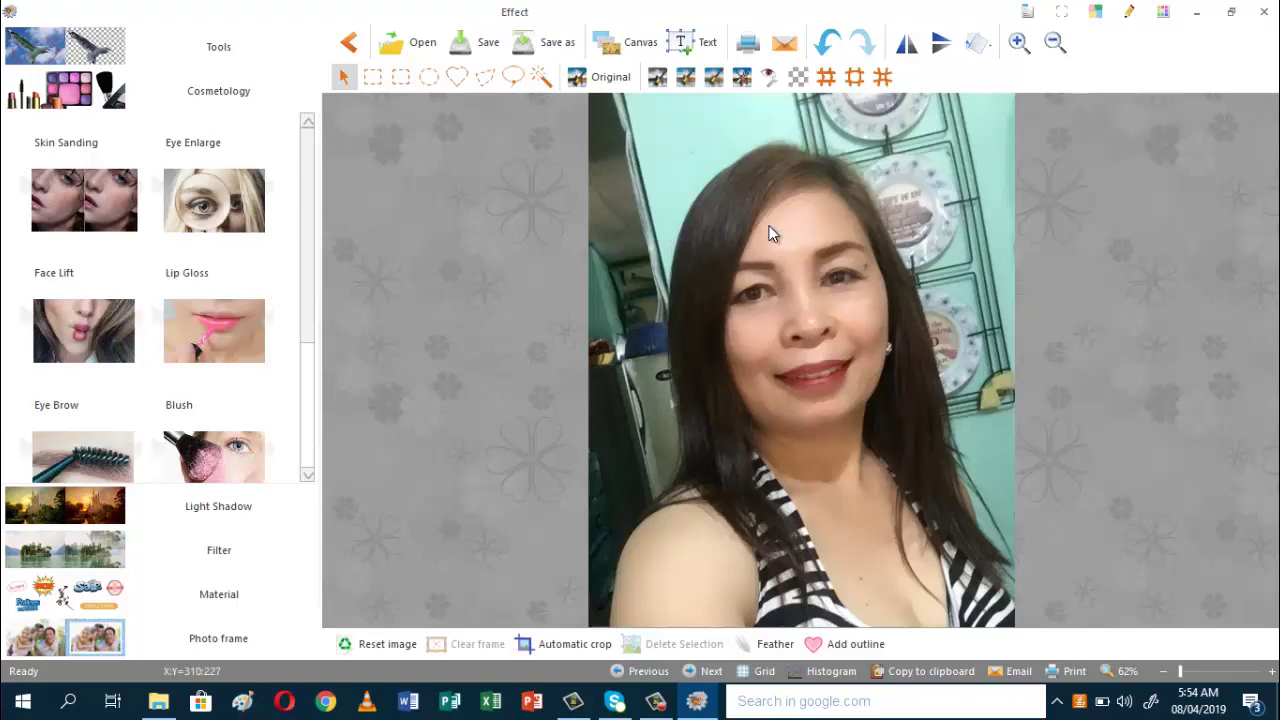
Step: Add a second coat of Lip Gloss in the same dark red to deepen the lip colour
click(225, 343)
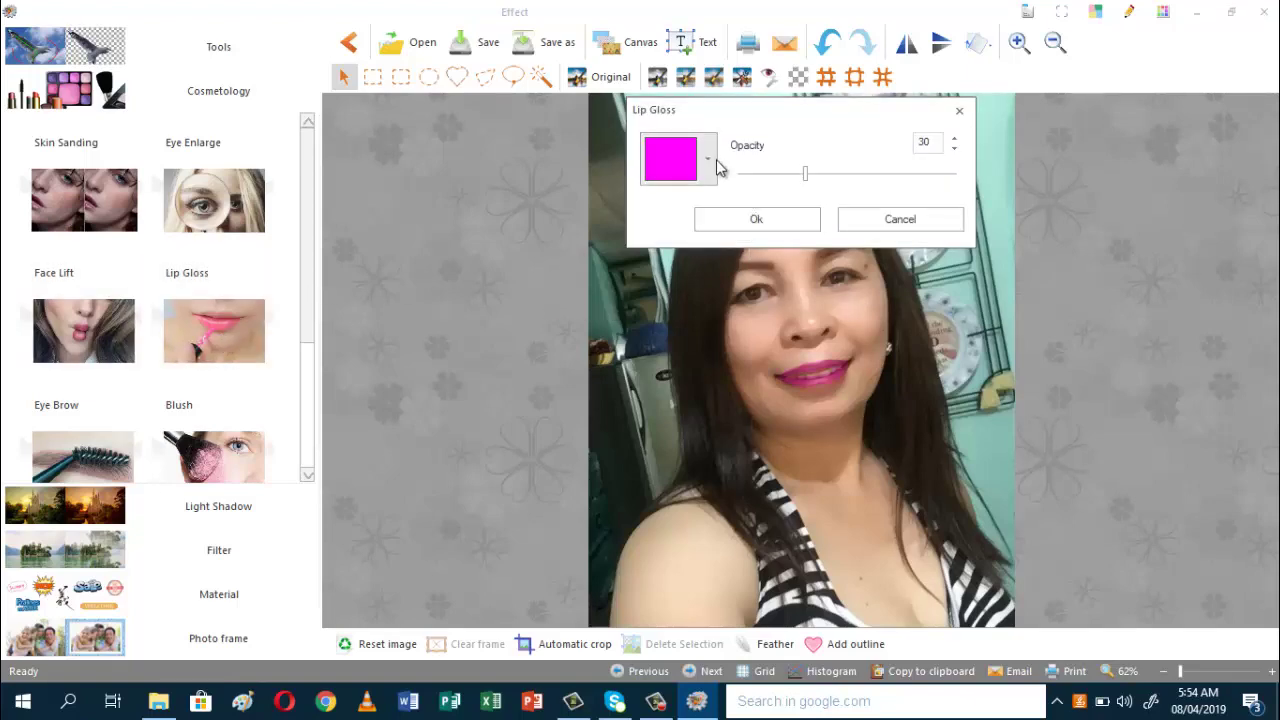
click(710, 162)
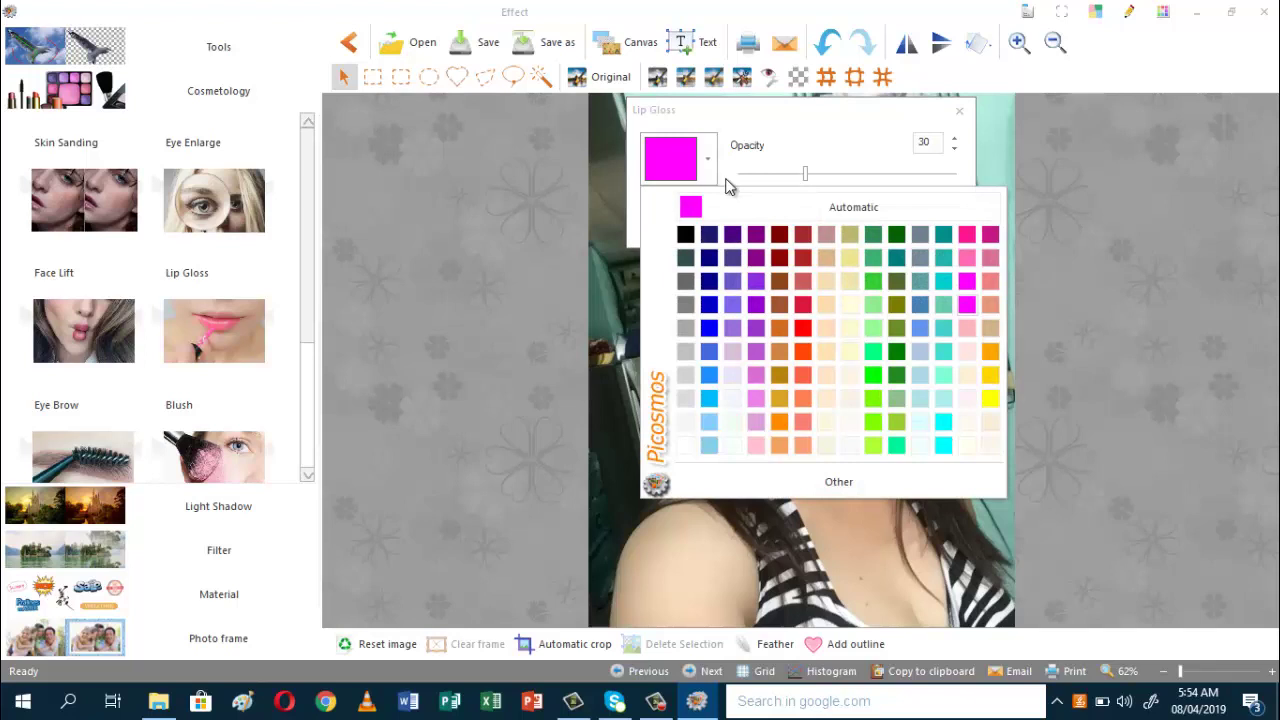
click(779, 234)
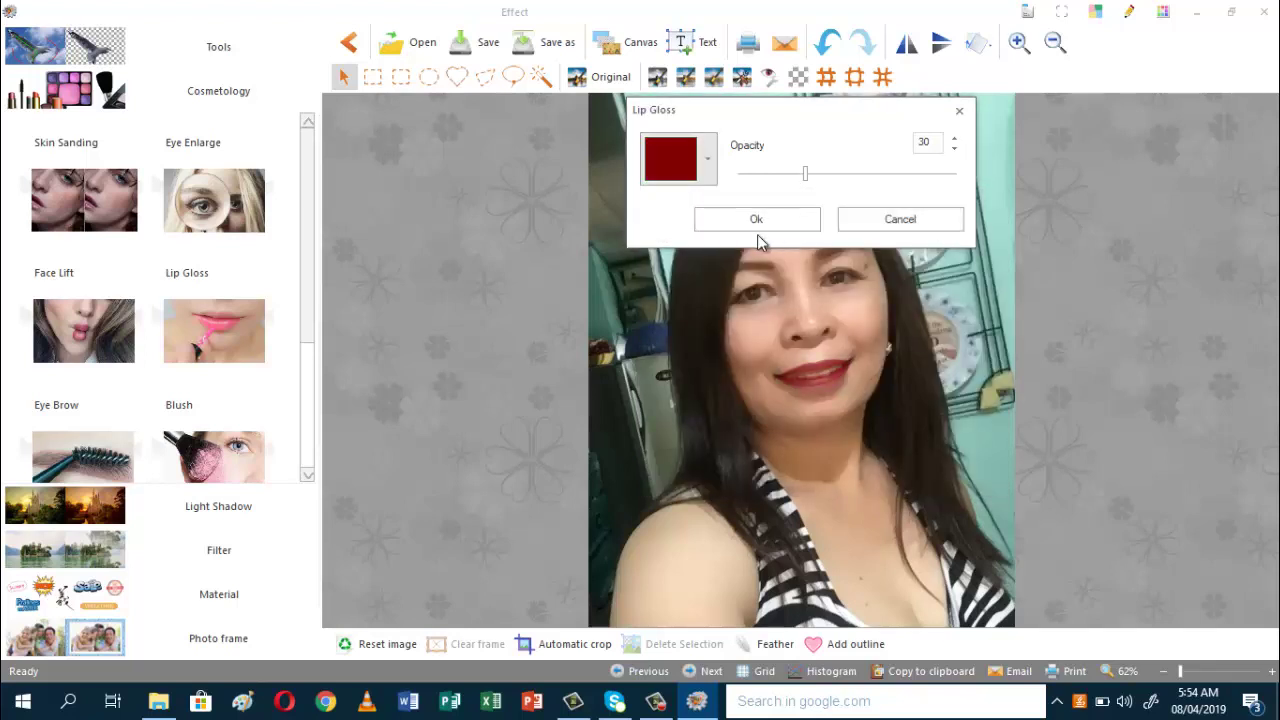
click(765, 225)
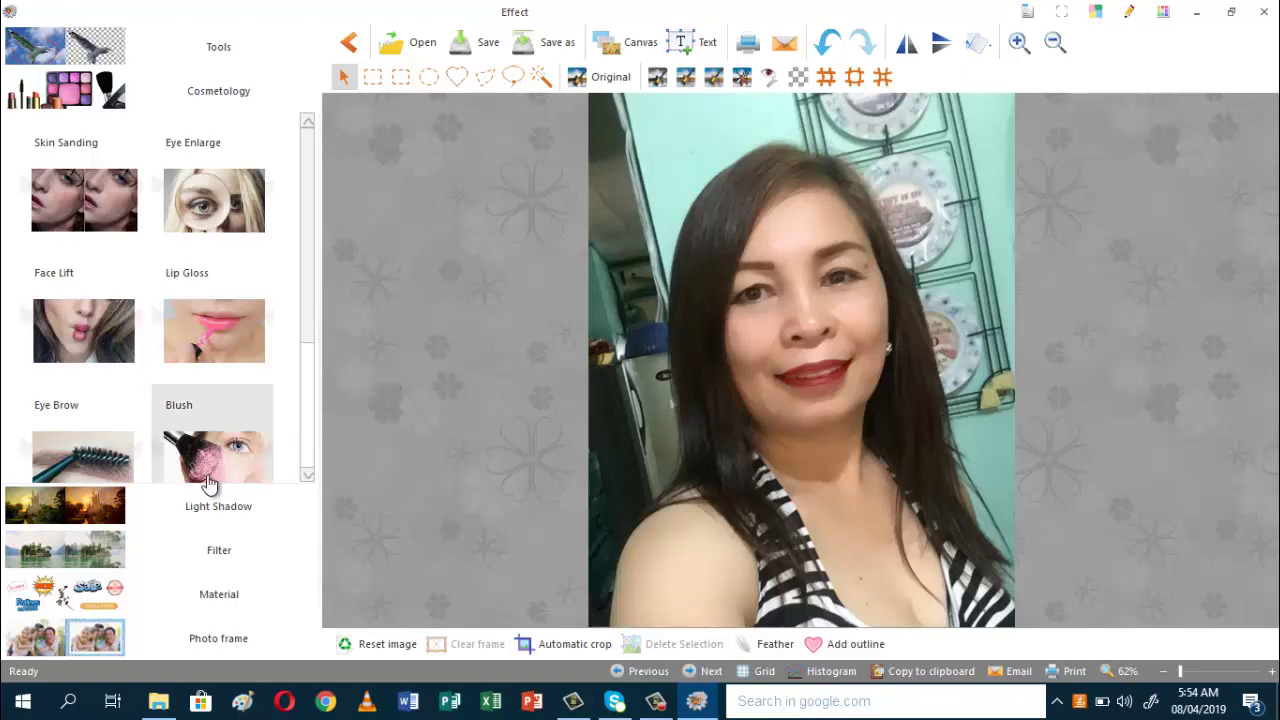
Step: Apply Blush to the face with the first soft round shape and a salmon colour
click(308, 477)
click(308, 477)
click(308, 480)
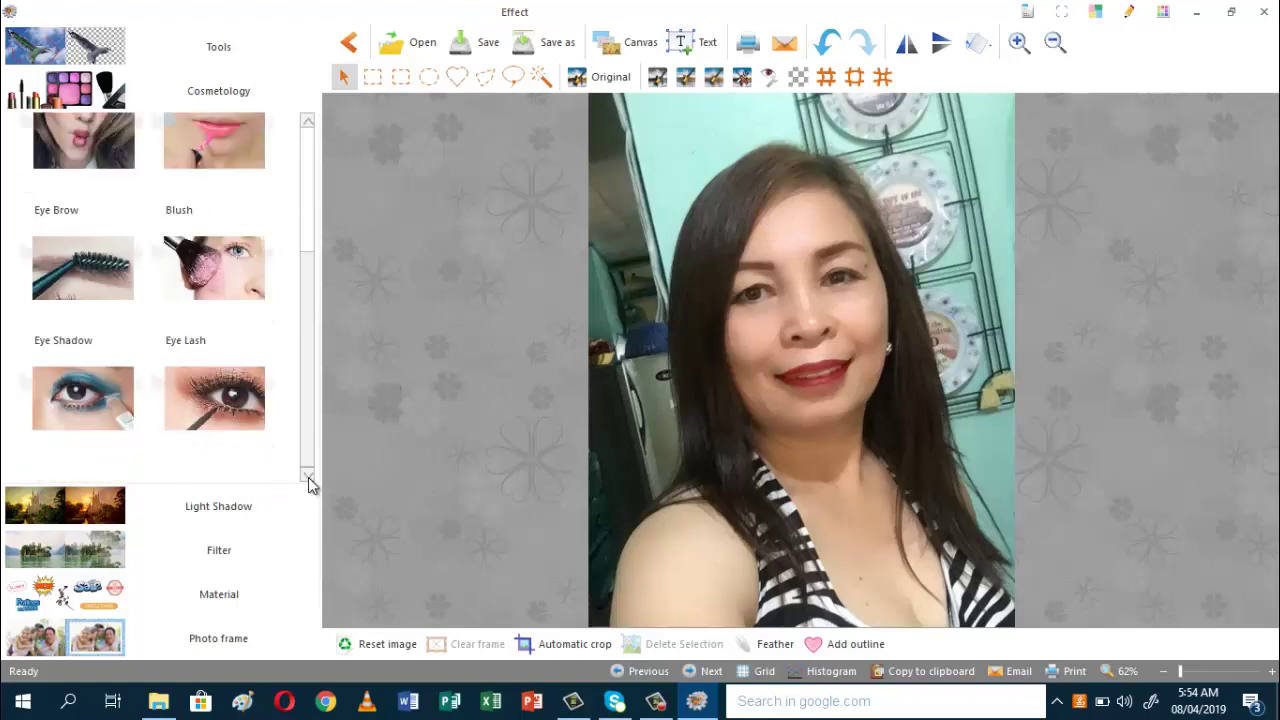
click(203, 272)
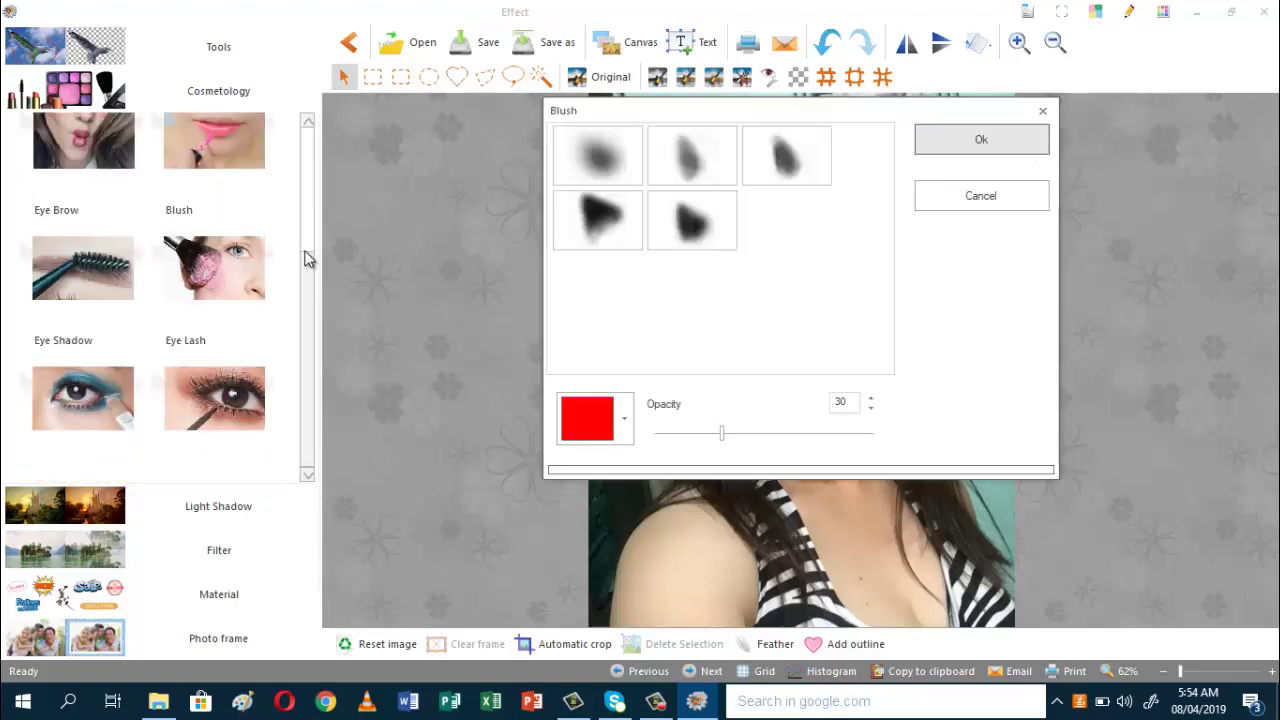
click(600, 152)
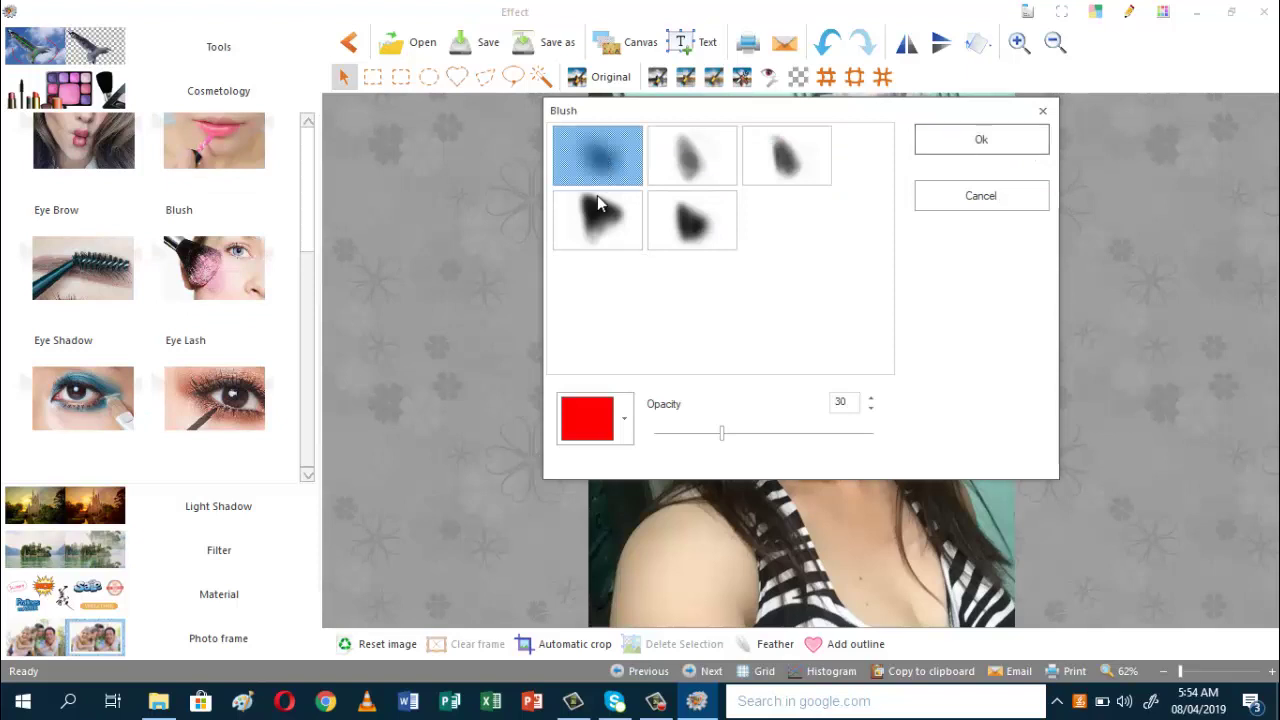
click(625, 422)
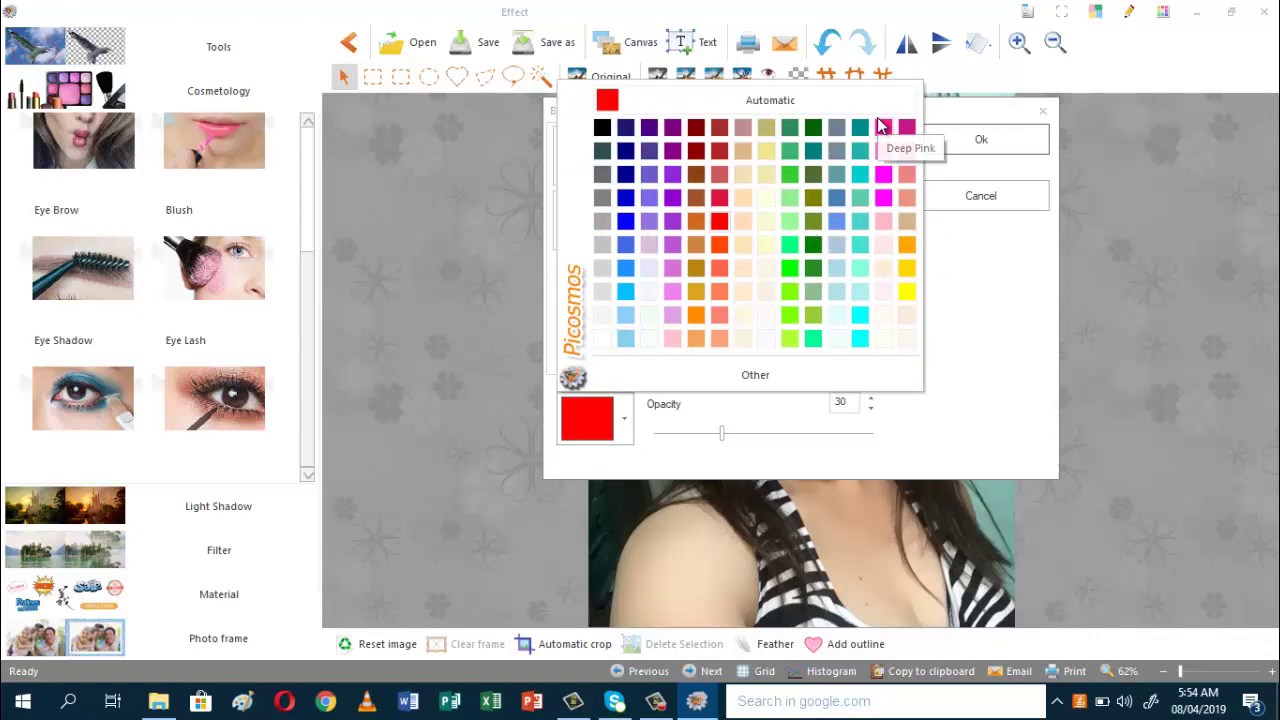
click(907, 197)
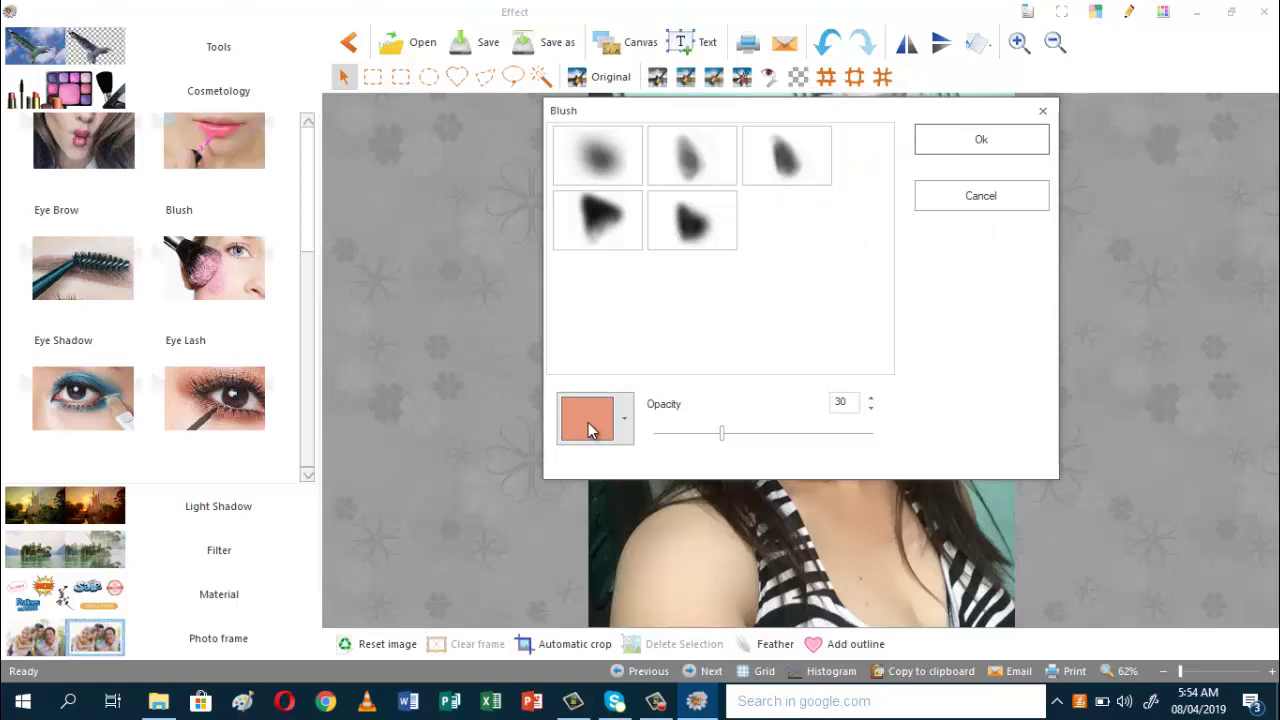
click(989, 150)
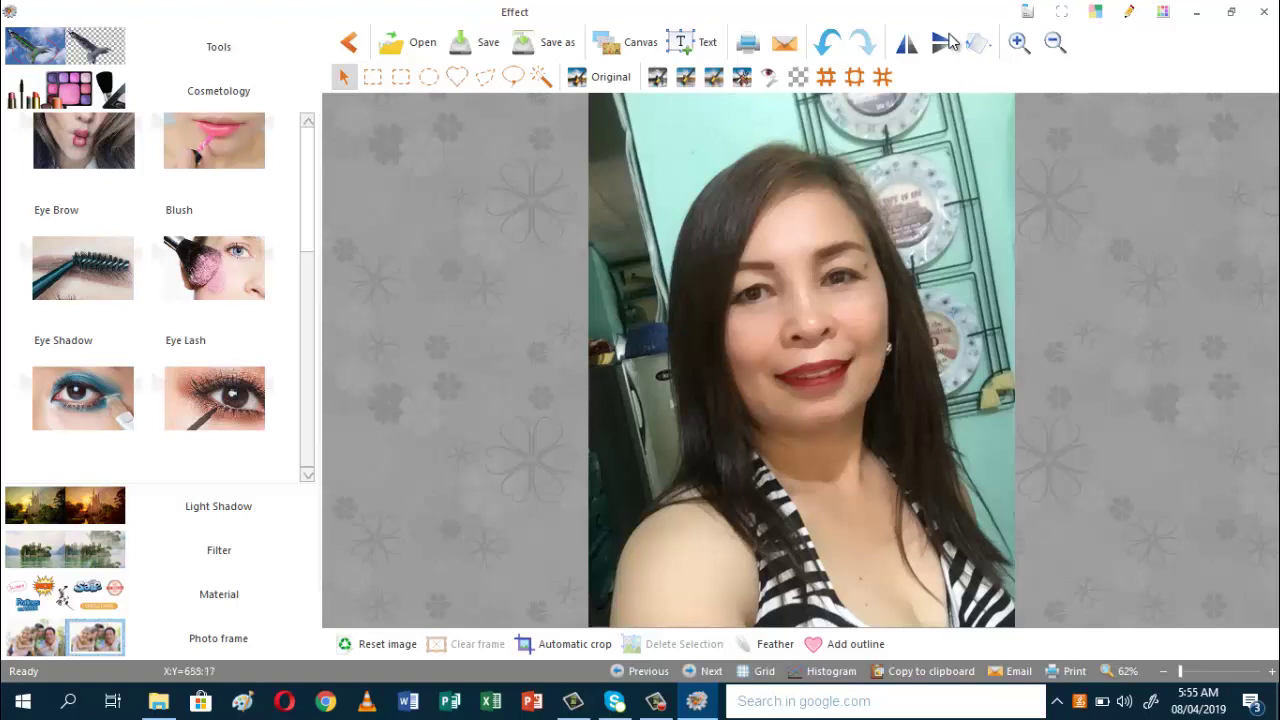
Step: Undo the salmon Blush and both coats of dark red Lip Gloss on the portrait
click(828, 43)
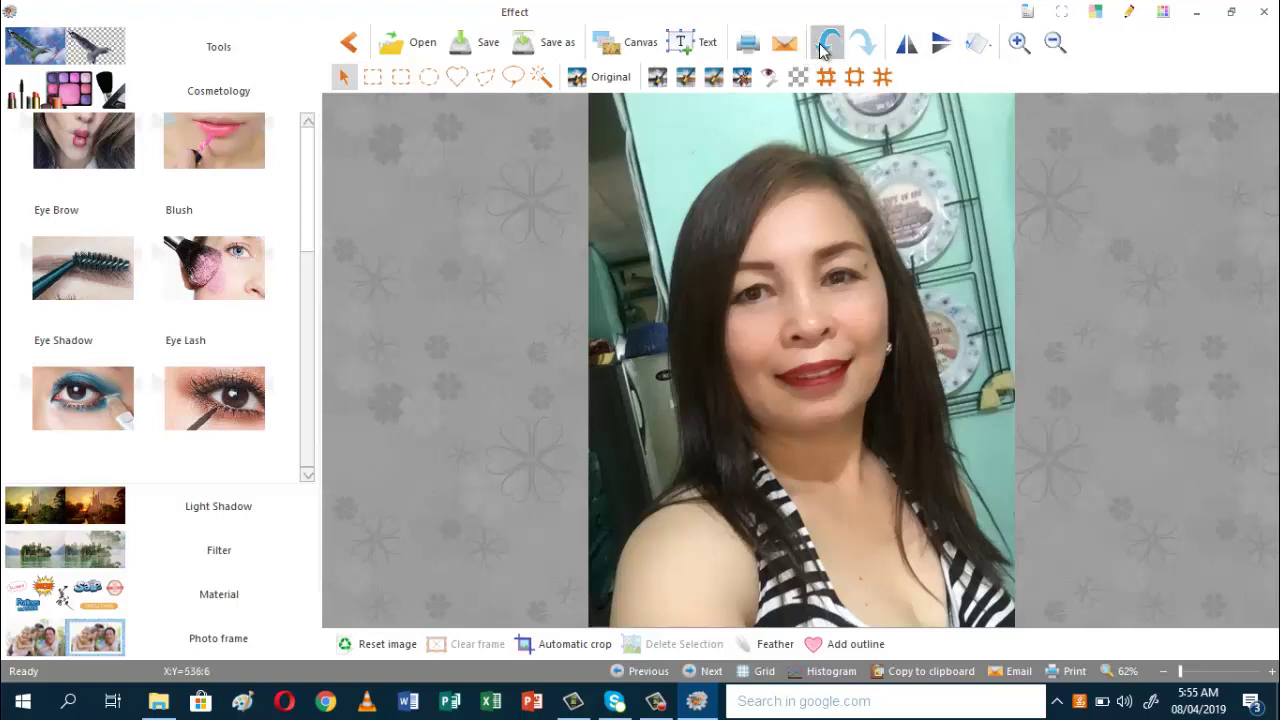
click(828, 43)
click(828, 43)
click(820, 50)
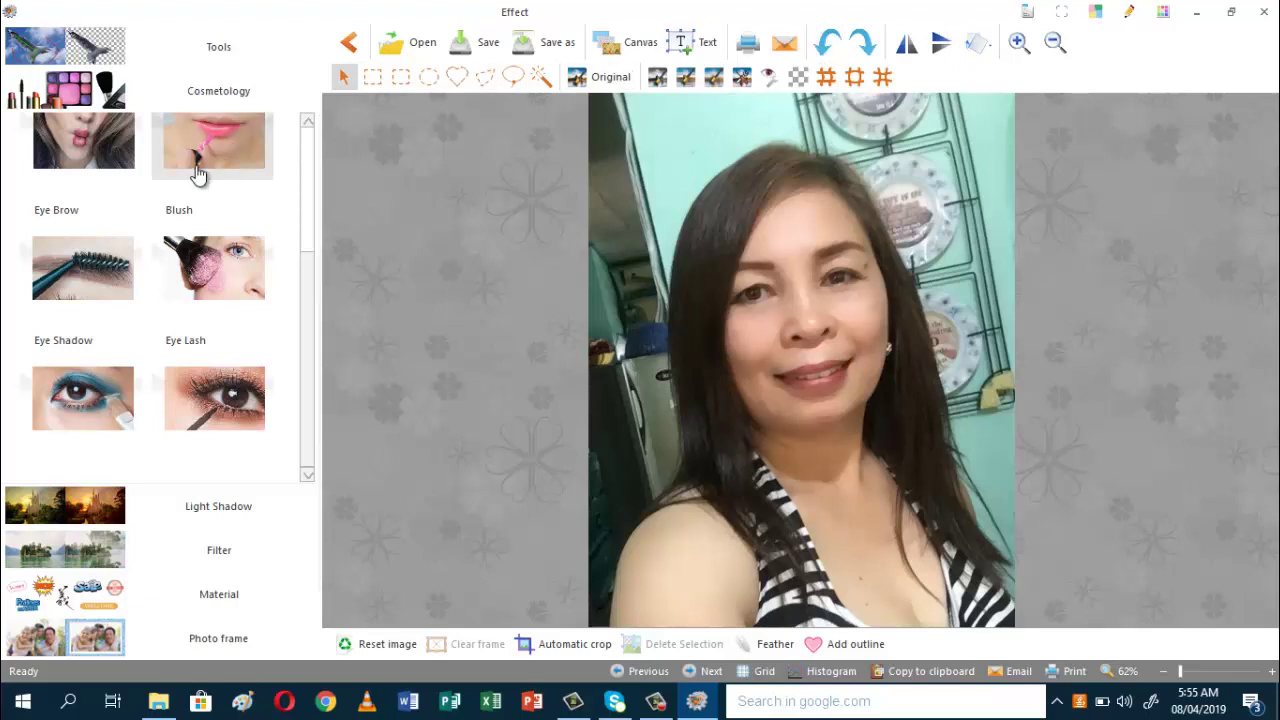
Step: Apply Lip Gloss to the lips in pure bright red
click(232, 150)
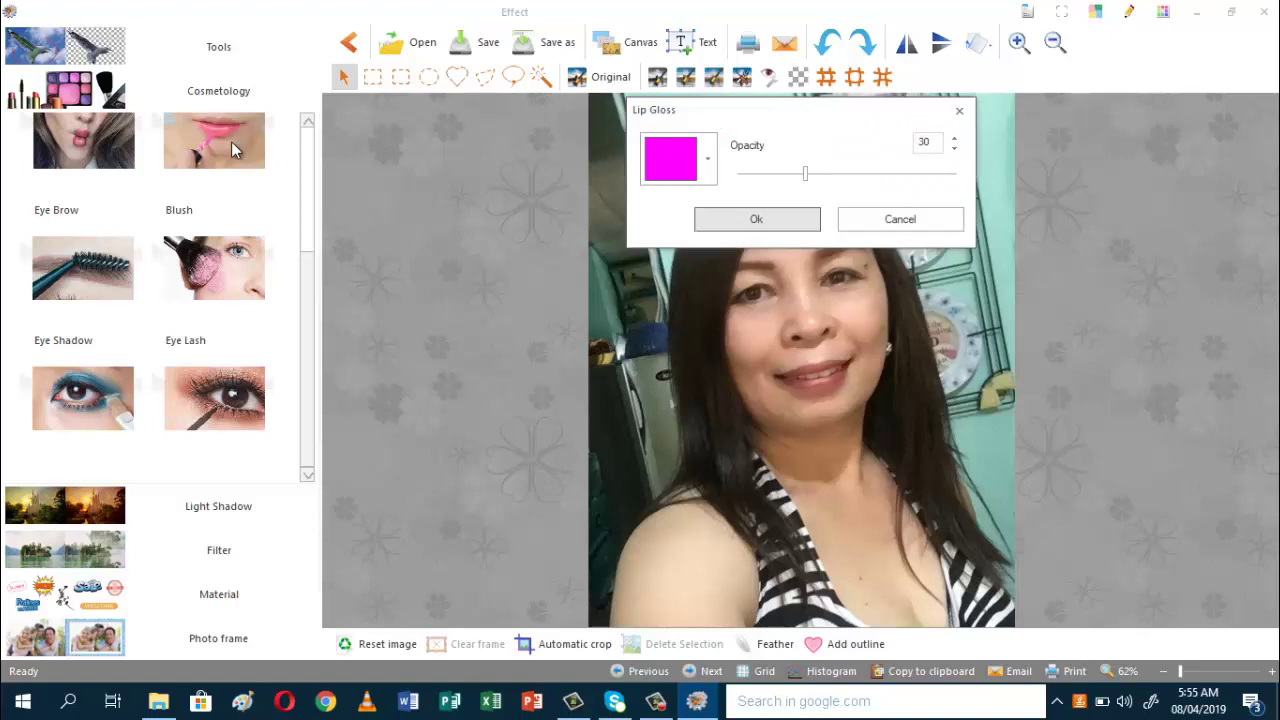
click(712, 172)
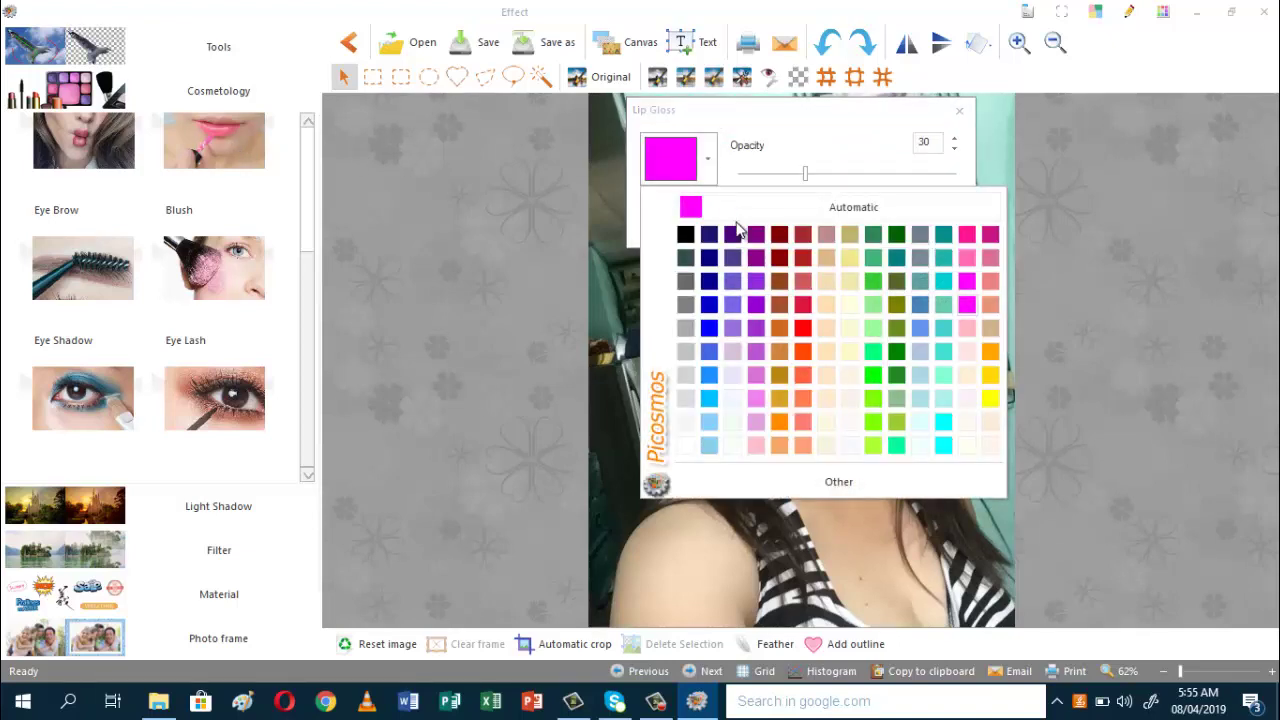
click(802, 330)
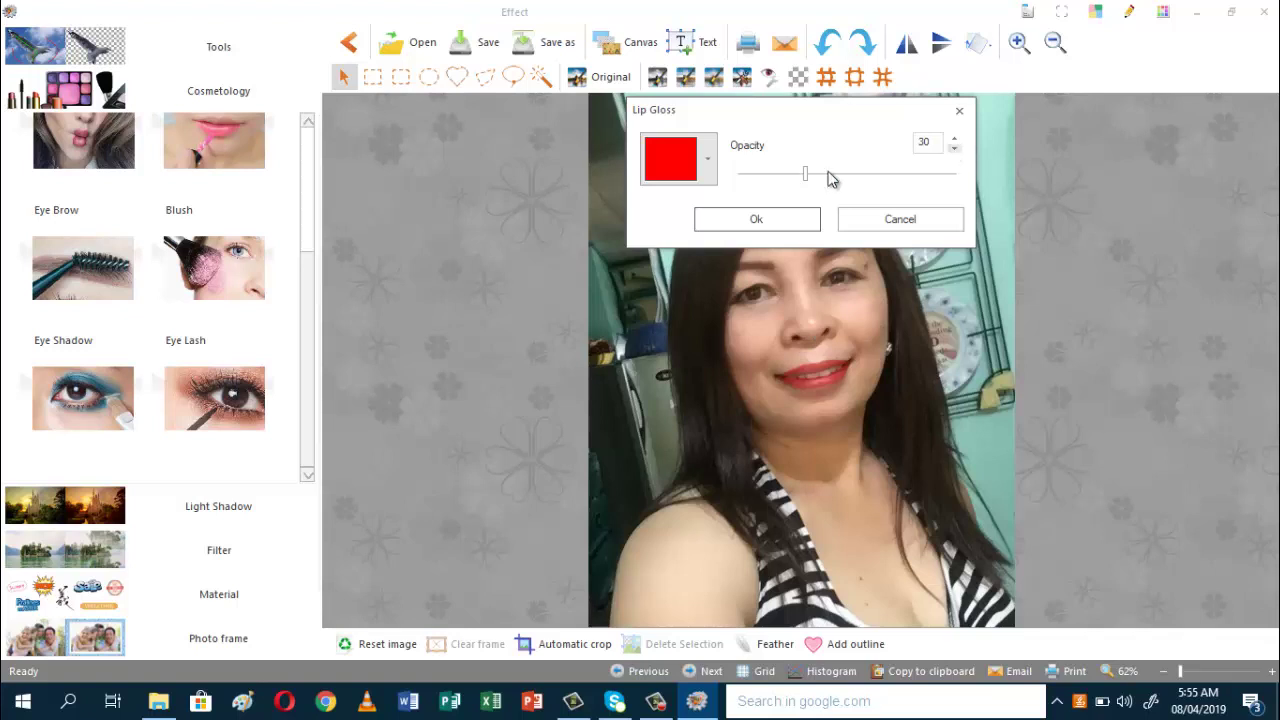
click(781, 236)
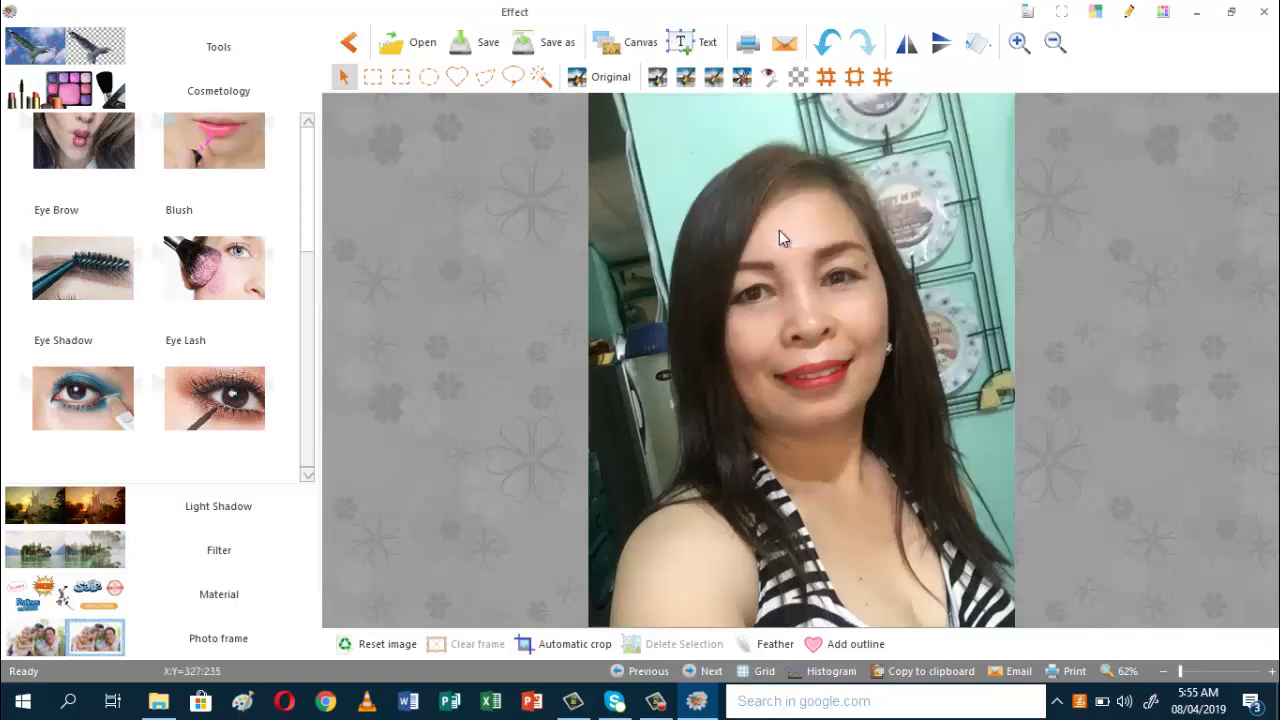
Step: Try Blush on the cheeks with the first soft round shape in bright red, and undo it
click(229, 277)
click(582, 165)
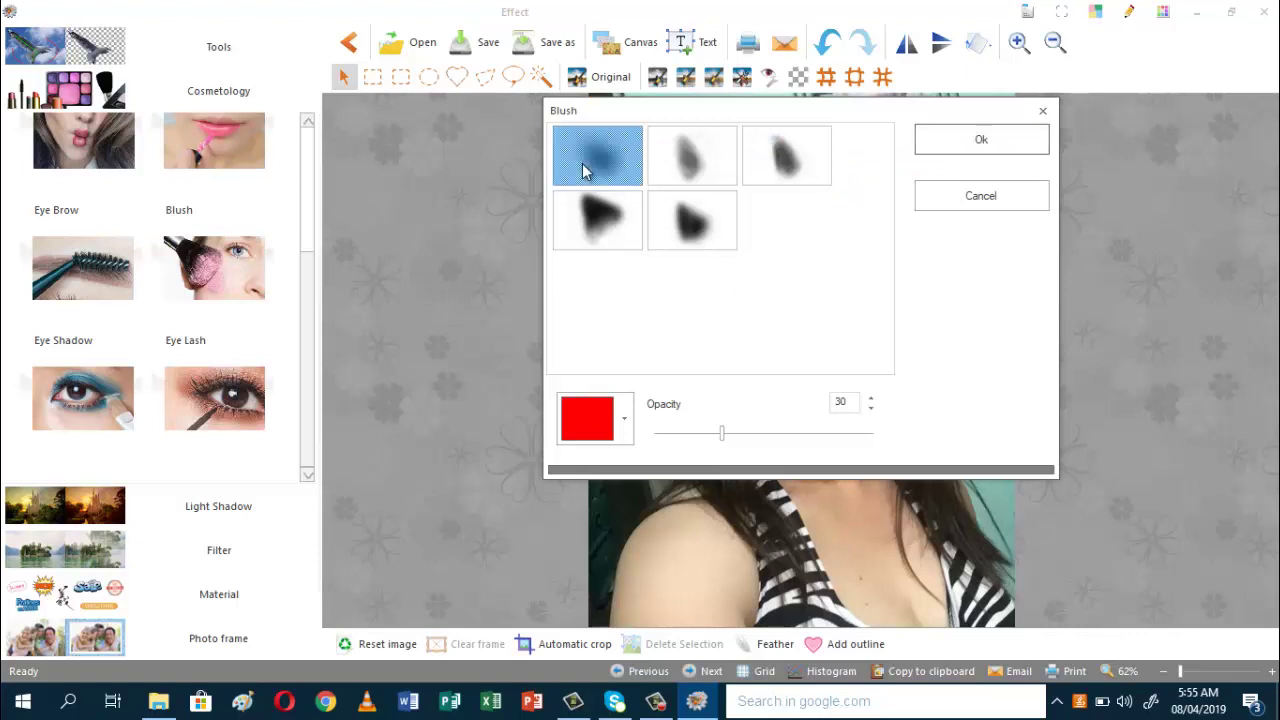
click(980, 141)
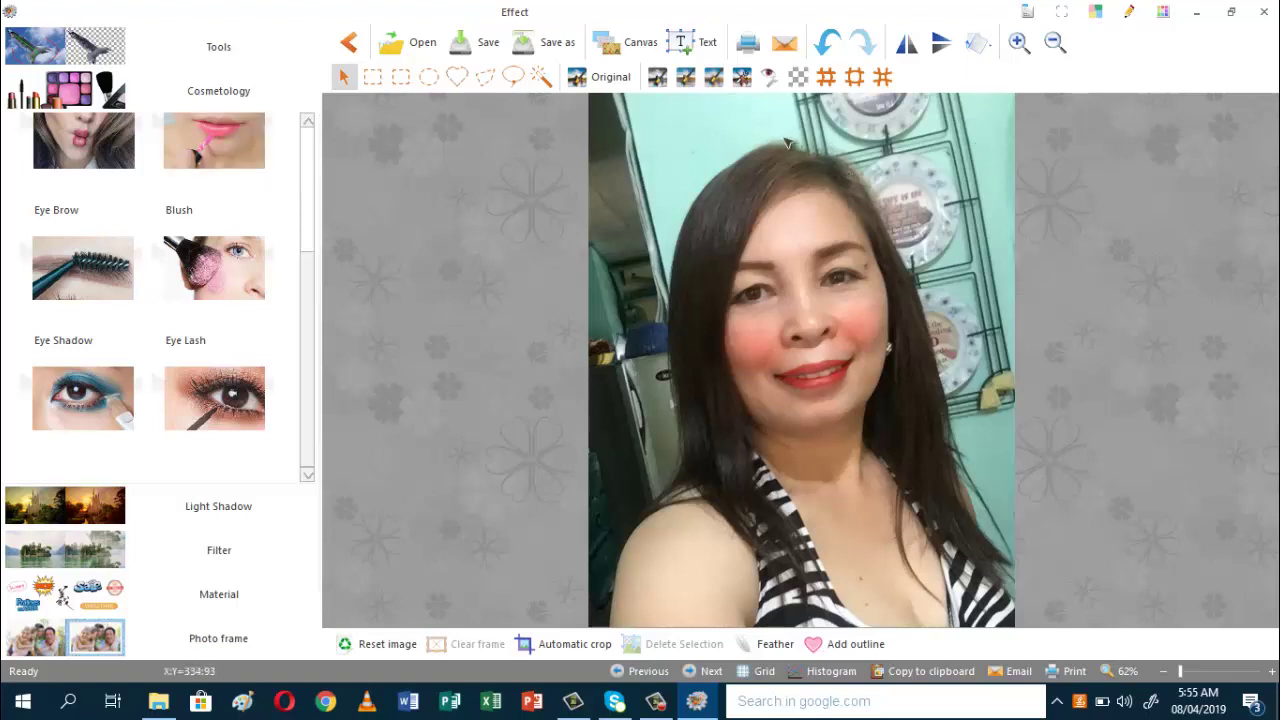
click(826, 44)
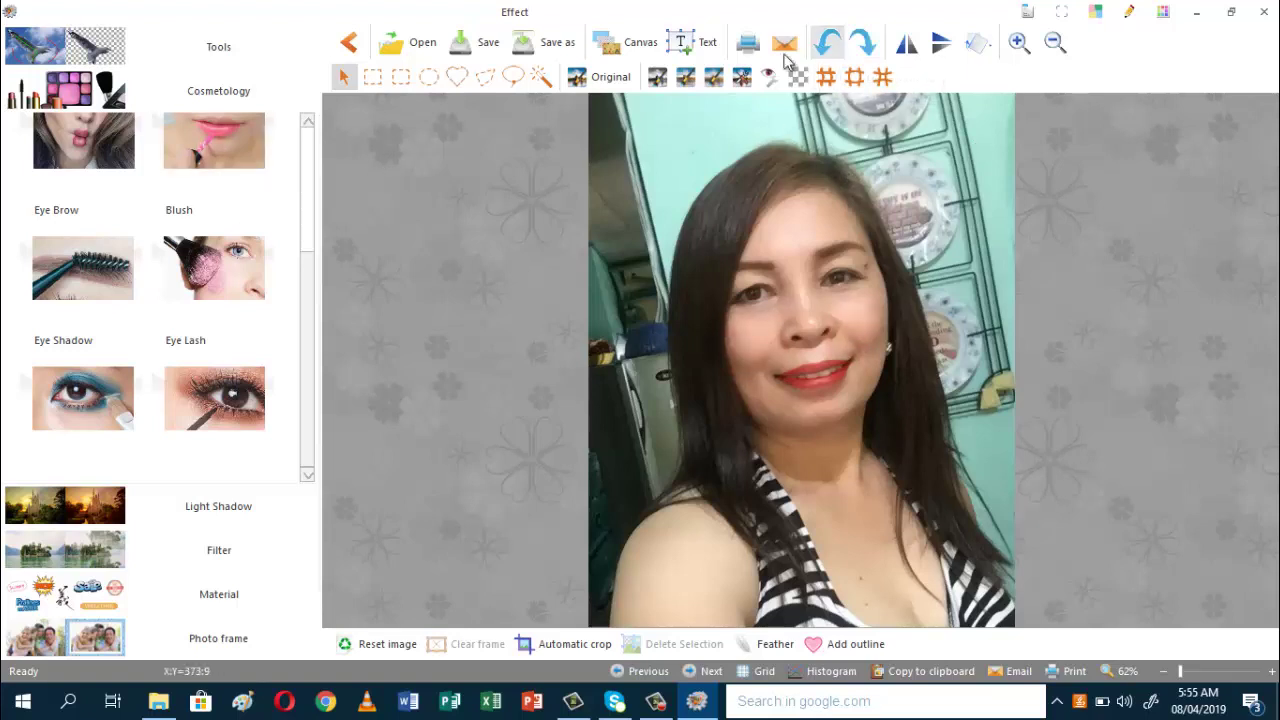
Step: Apply Blush to the cheeks in the light orange-red tomato shade
click(190, 275)
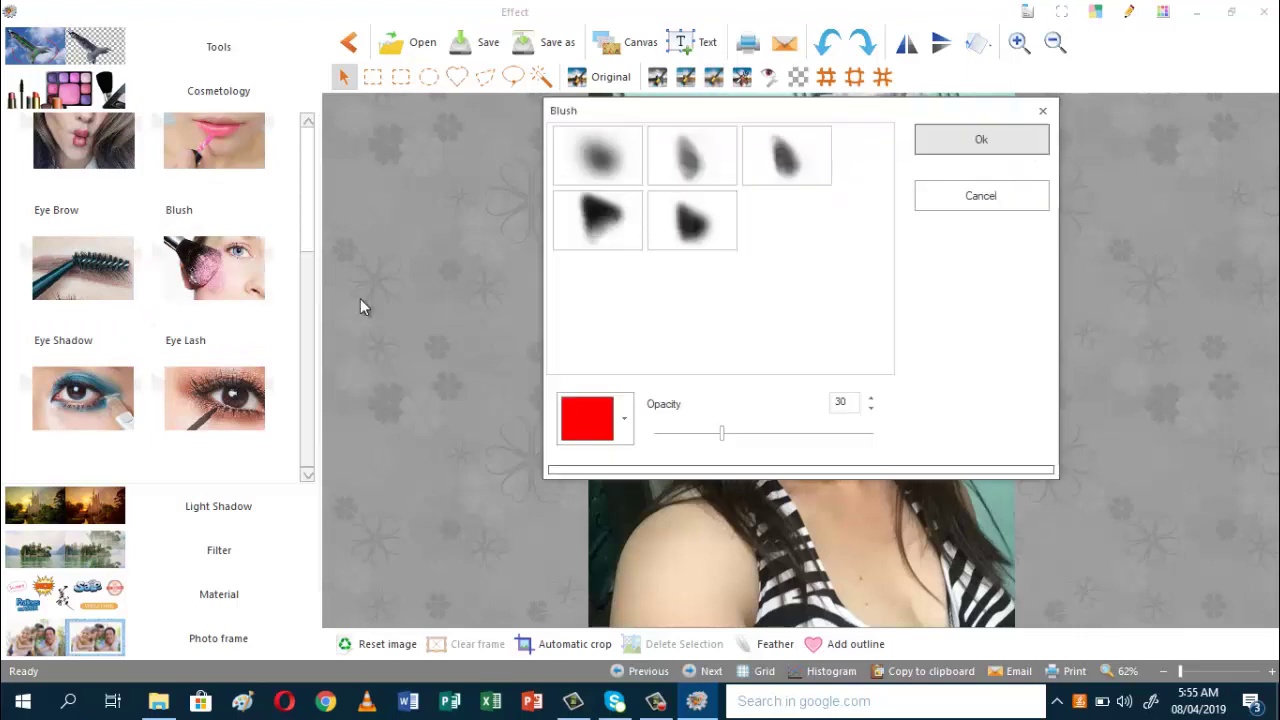
click(625, 428)
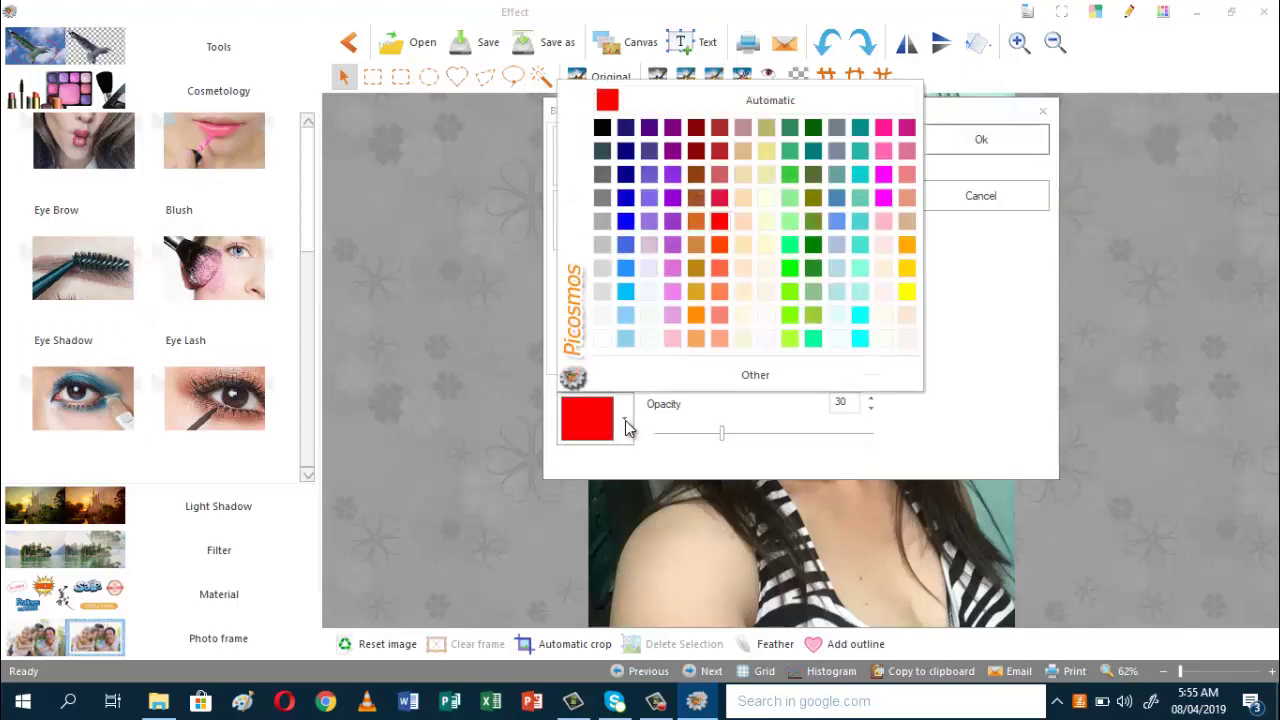
click(721, 270)
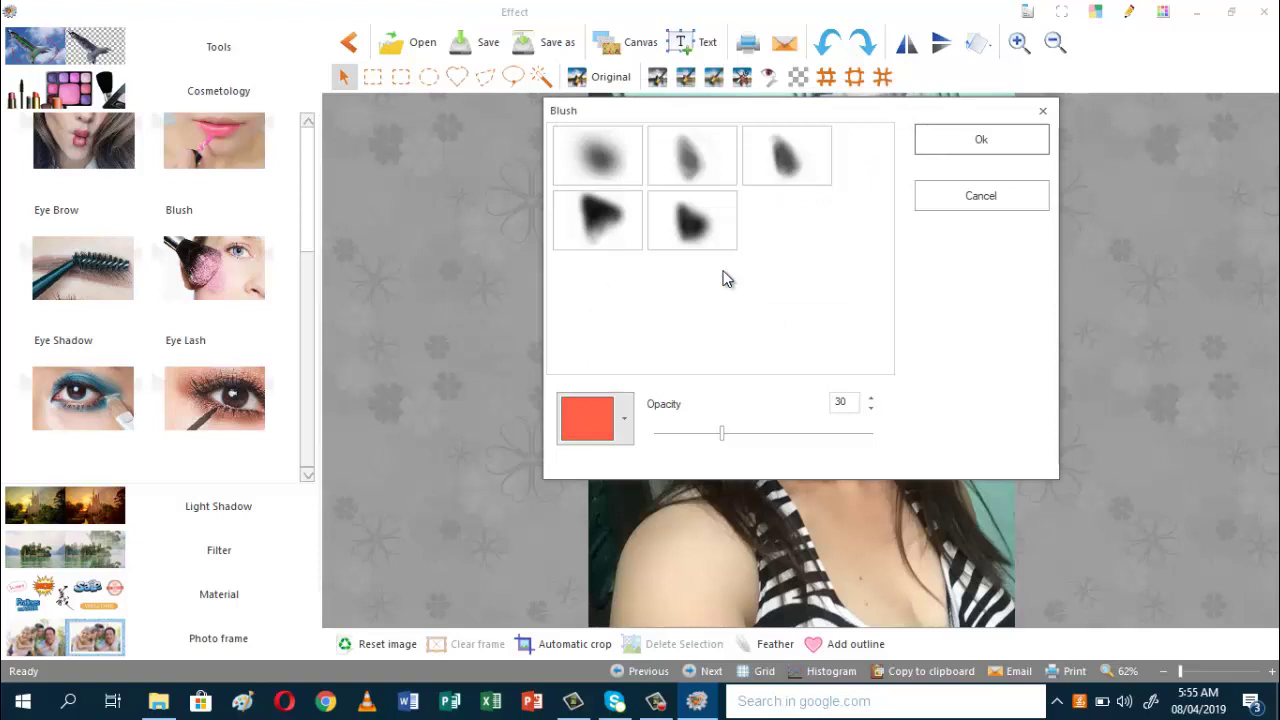
click(950, 142)
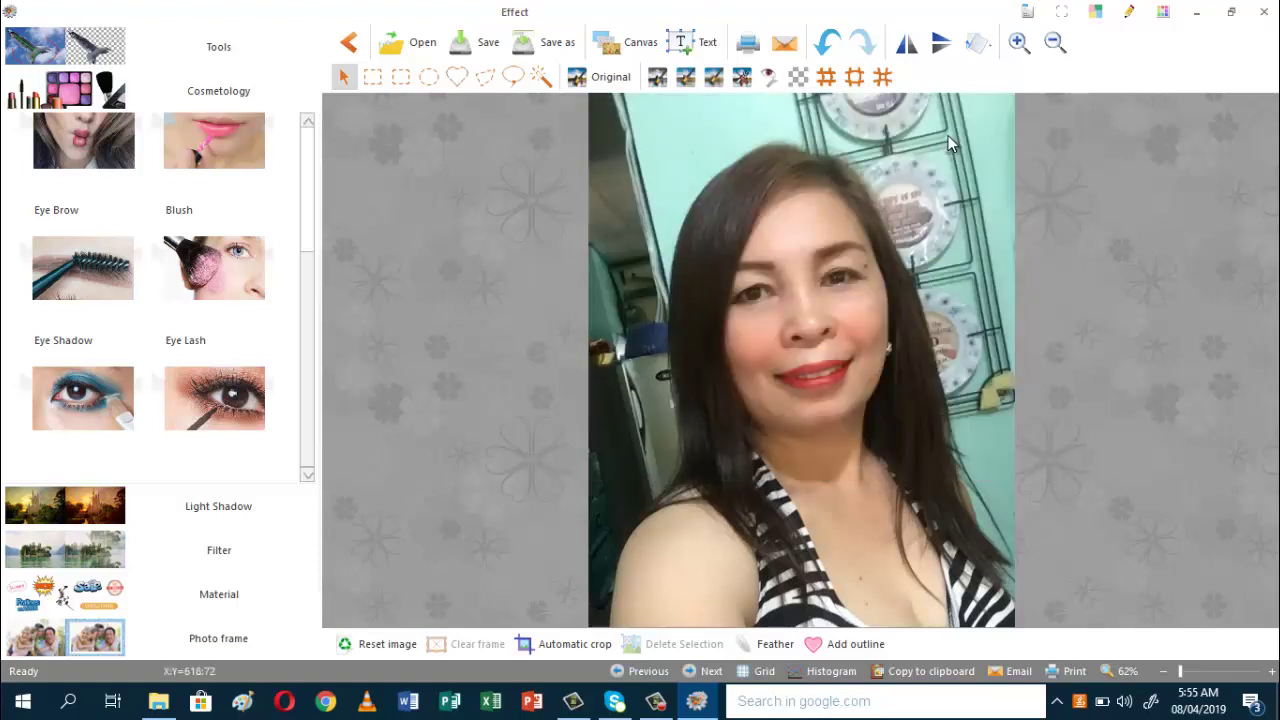
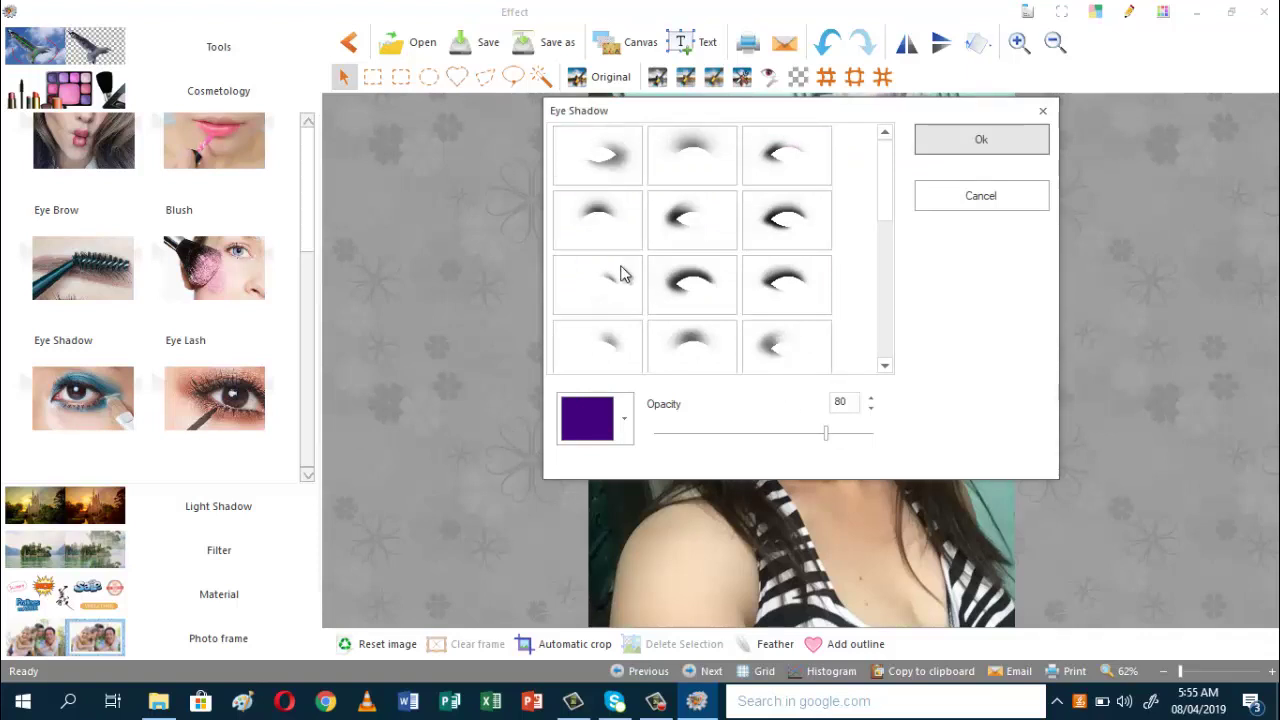
Step: Apply indigo Eye Shadow with the third shape of the fourth row, and black Eye Lash with the third style of the second row
click(775, 346)
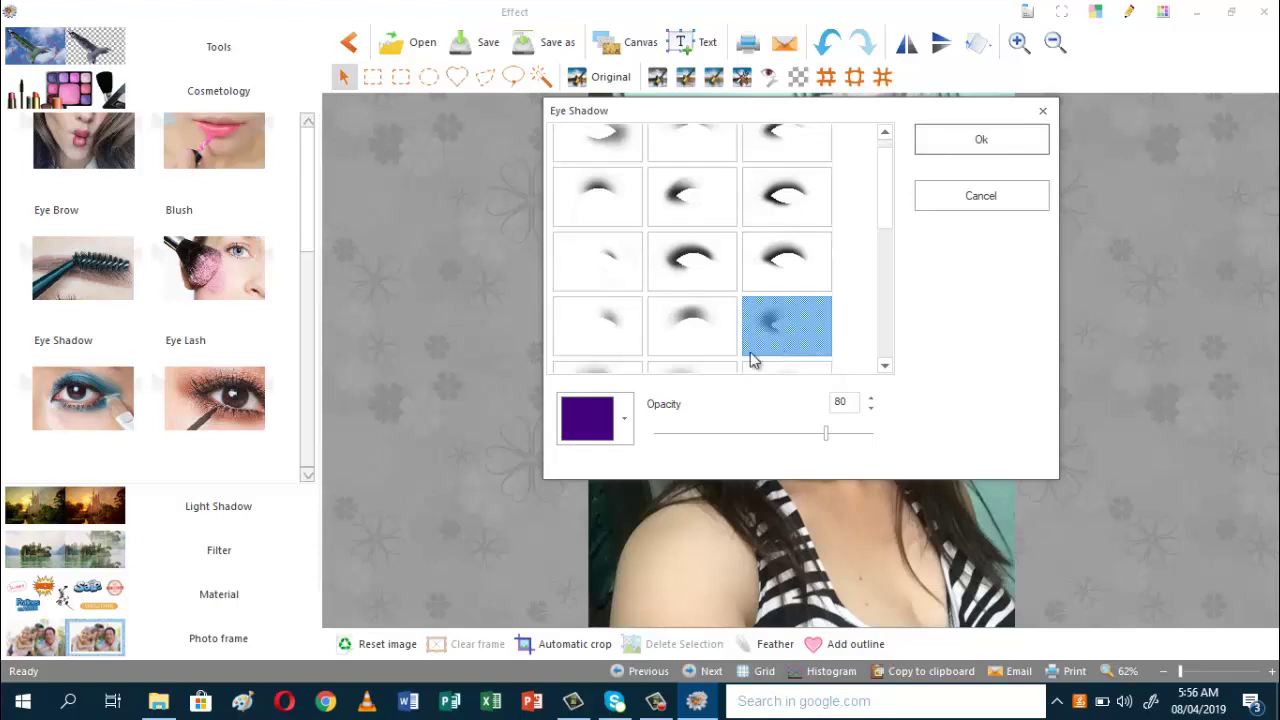
click(950, 148)
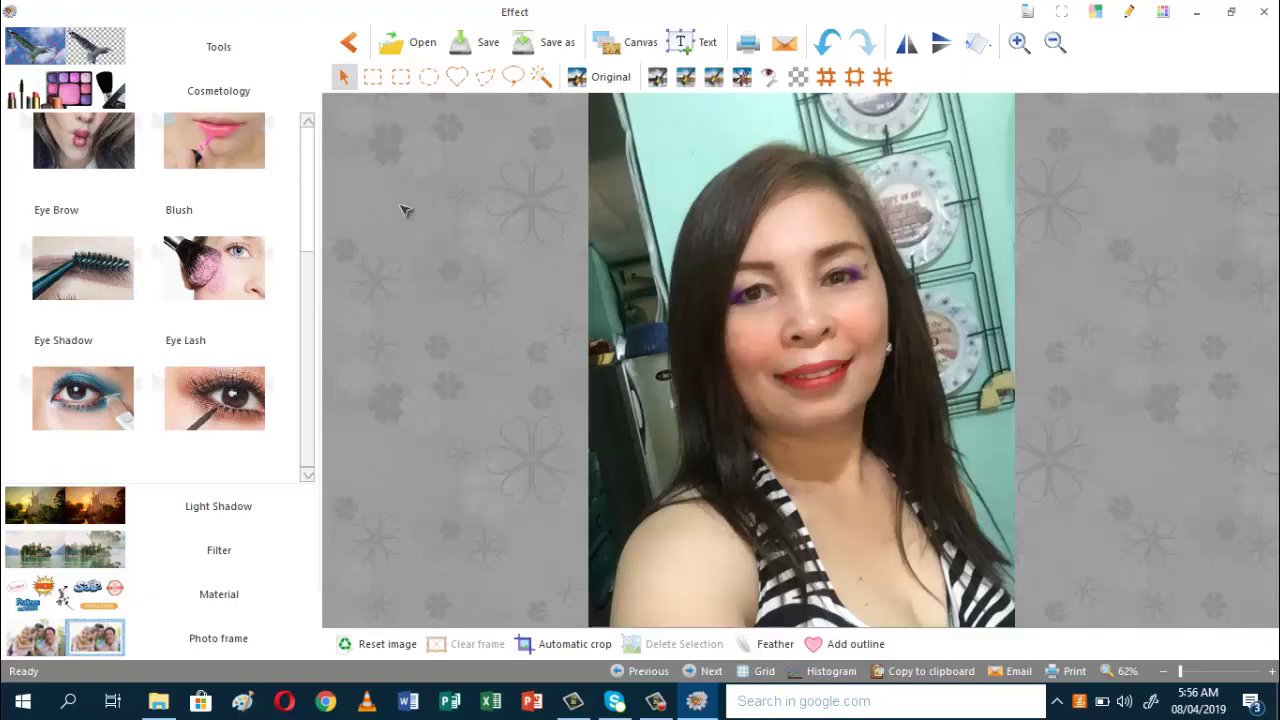
click(228, 414)
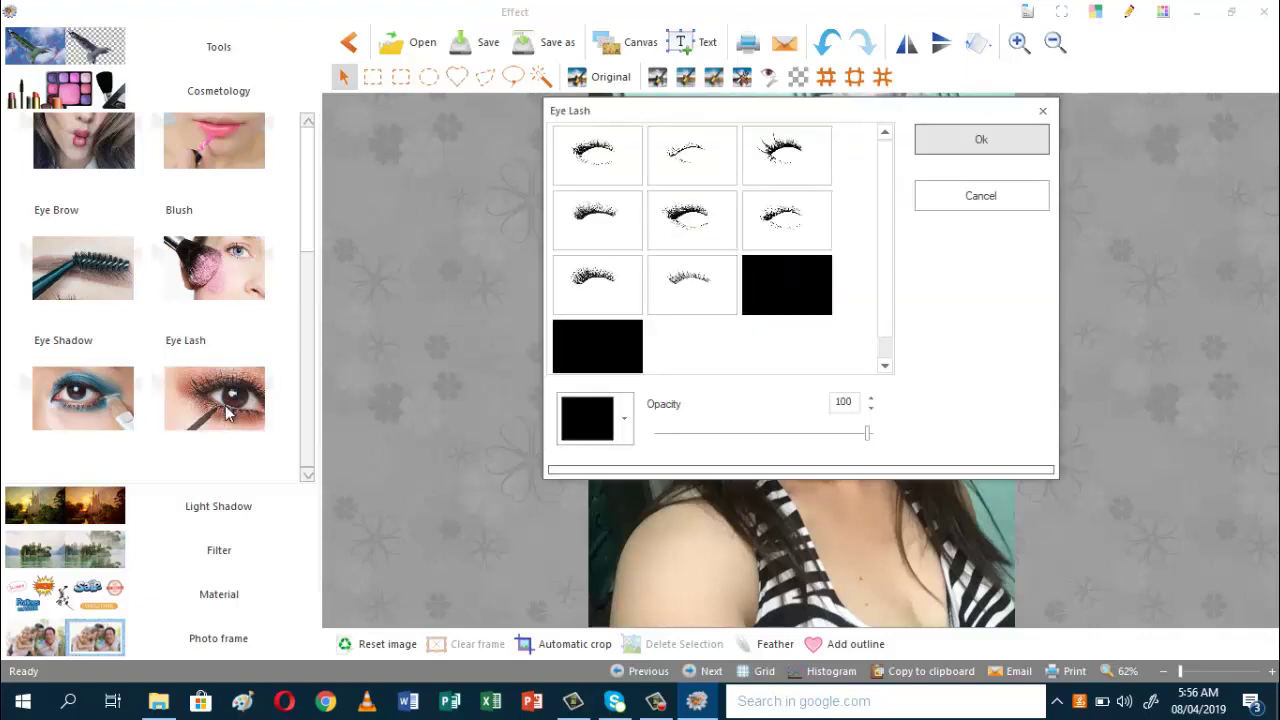
click(783, 231)
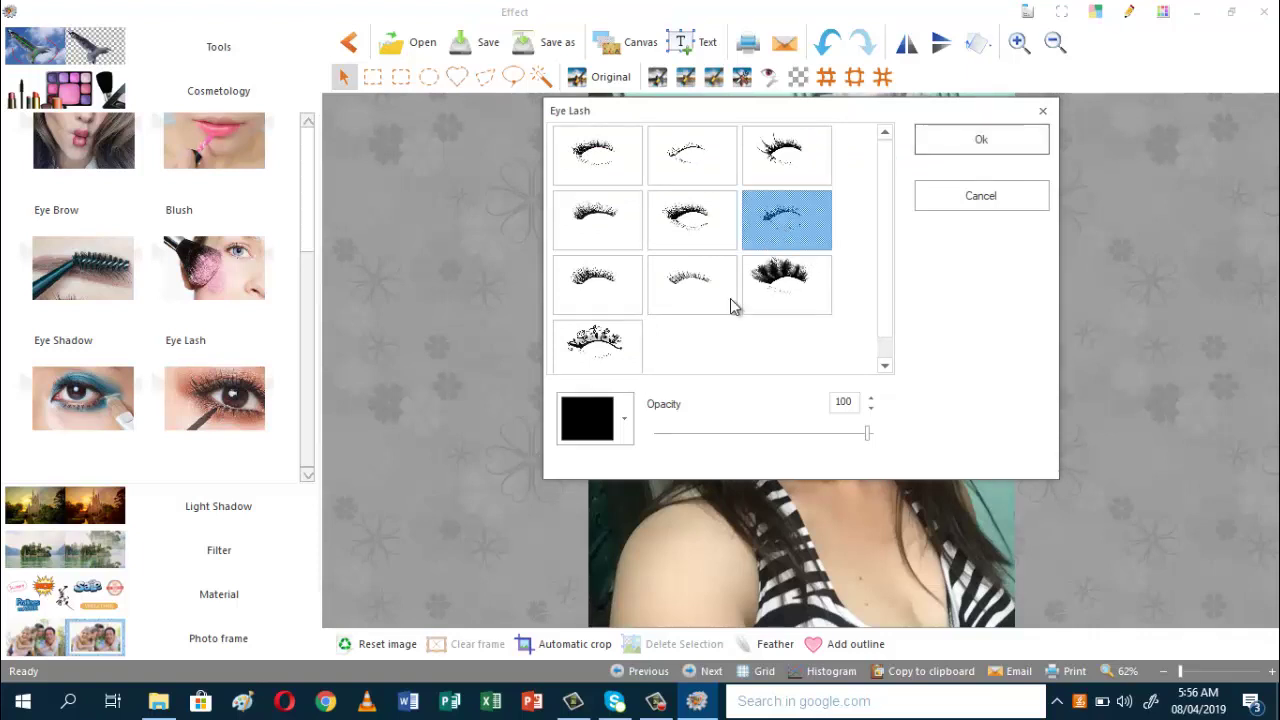
click(986, 140)
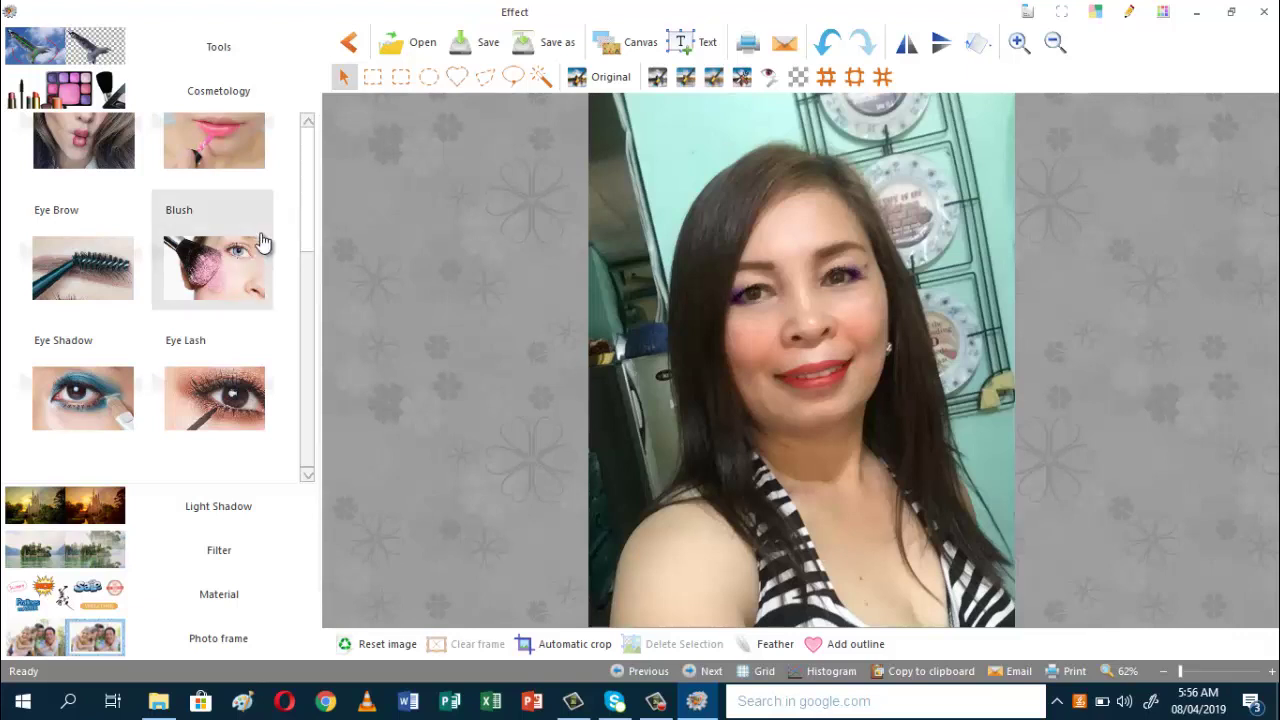
Step: Try the Eye Brow effect with the third style of the first row in saddle brown, and undo it
click(92, 281)
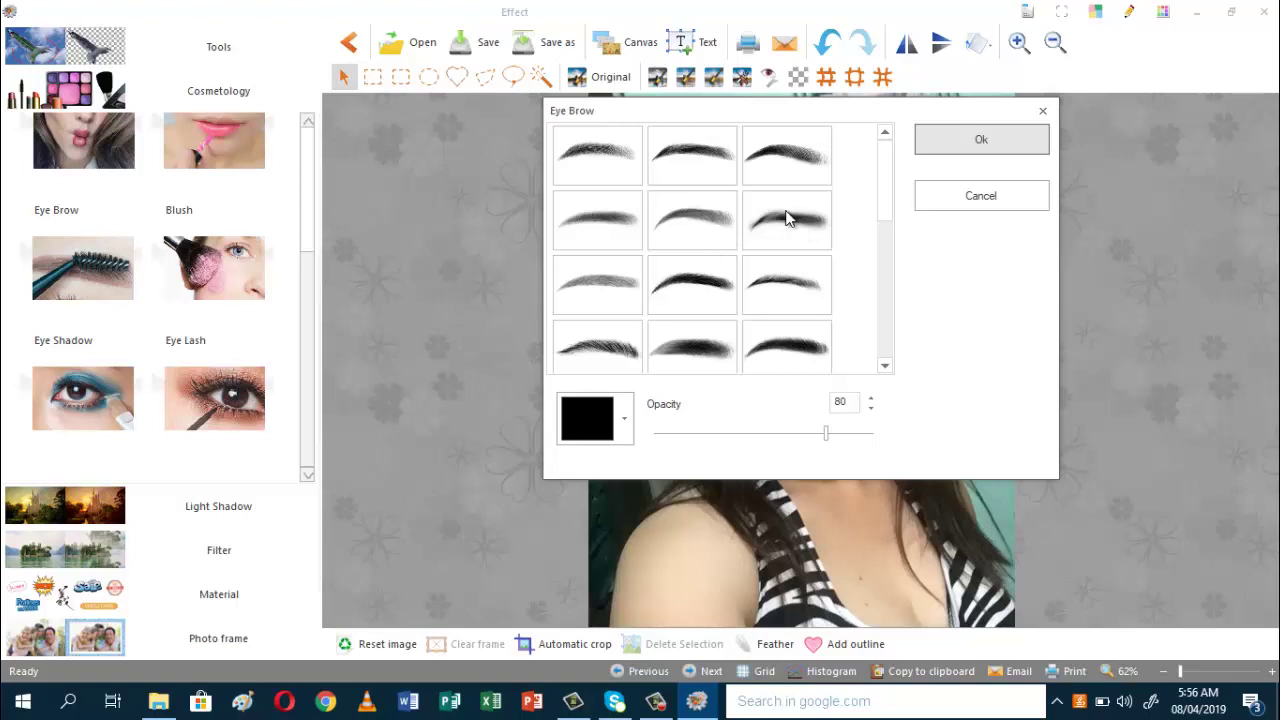
click(785, 160)
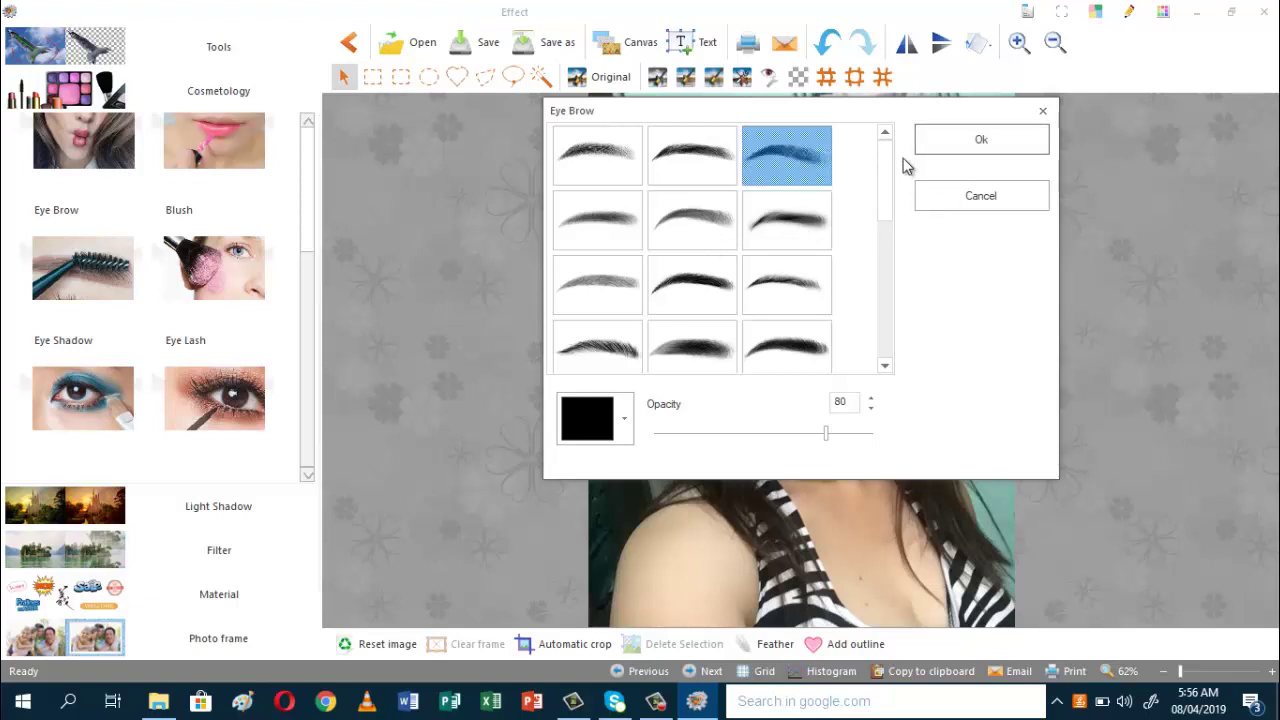
click(619, 422)
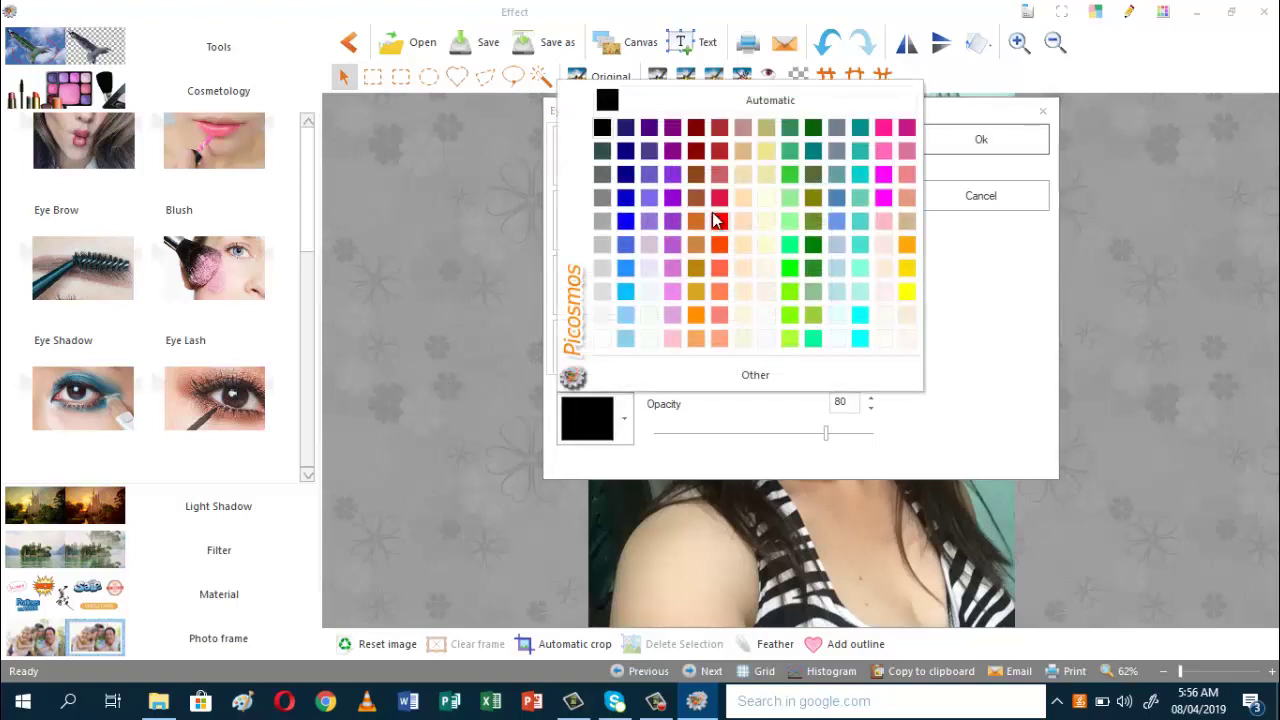
click(696, 178)
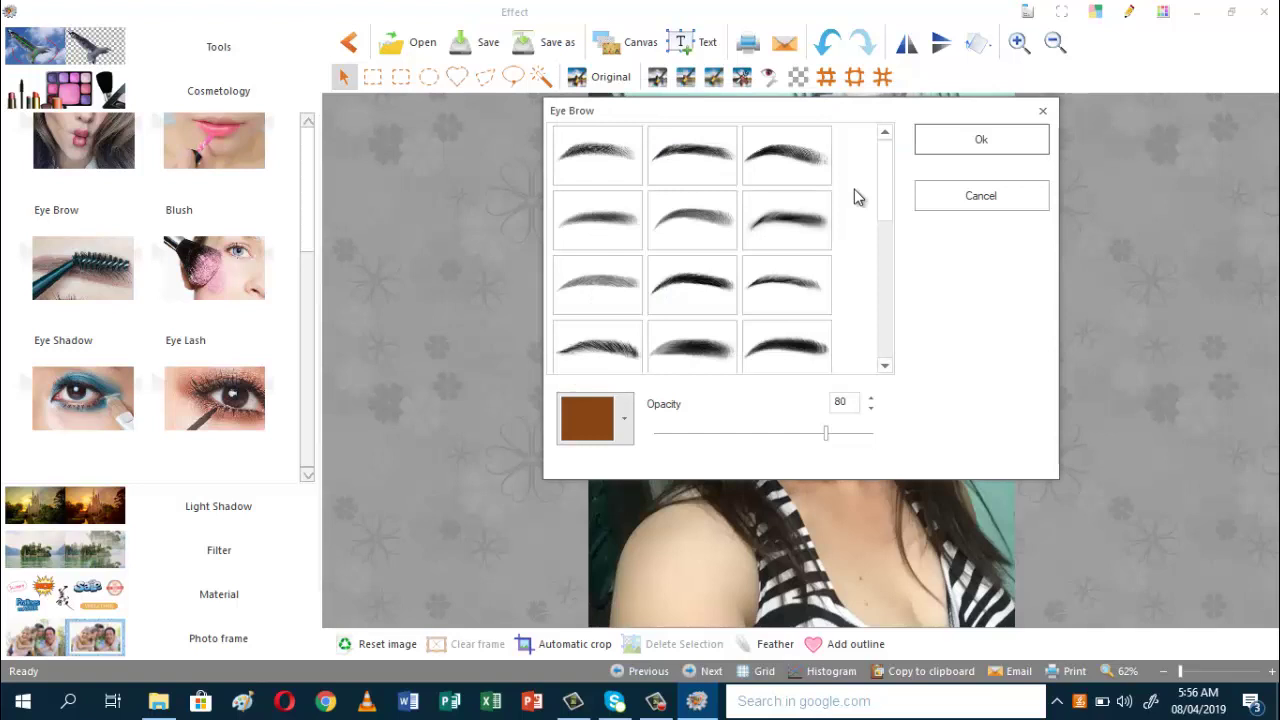
click(975, 142)
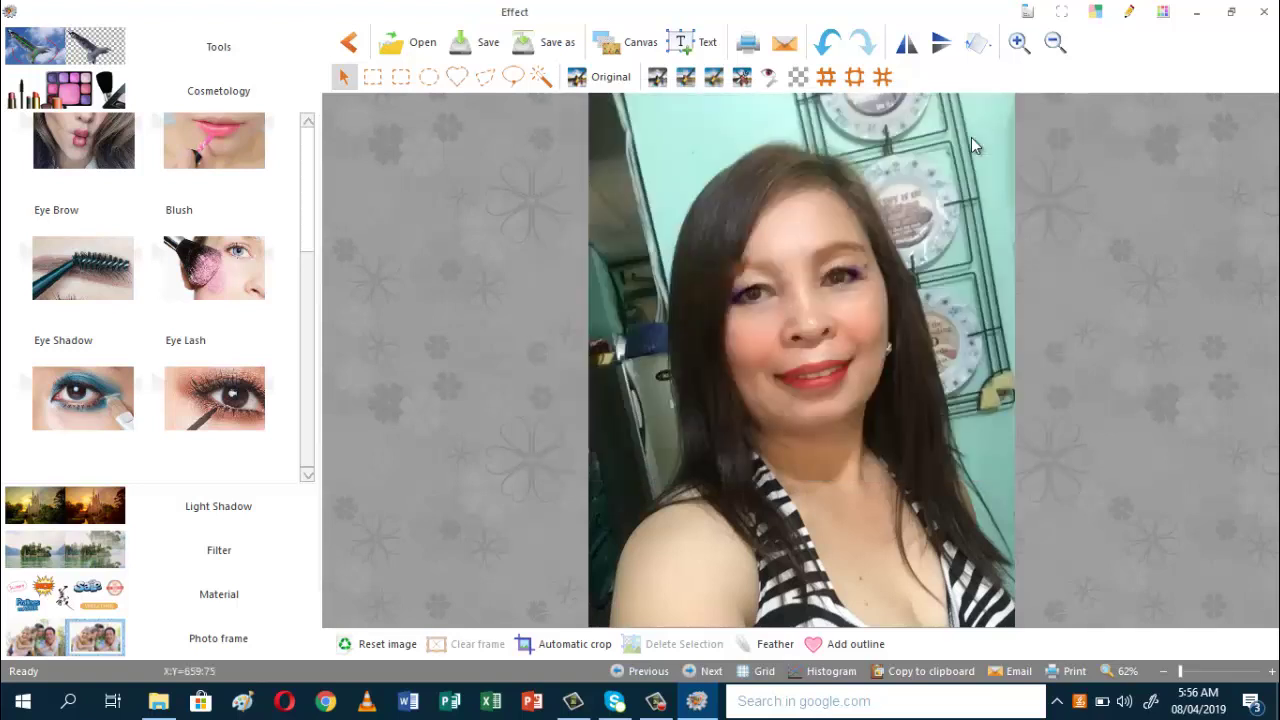
click(826, 50)
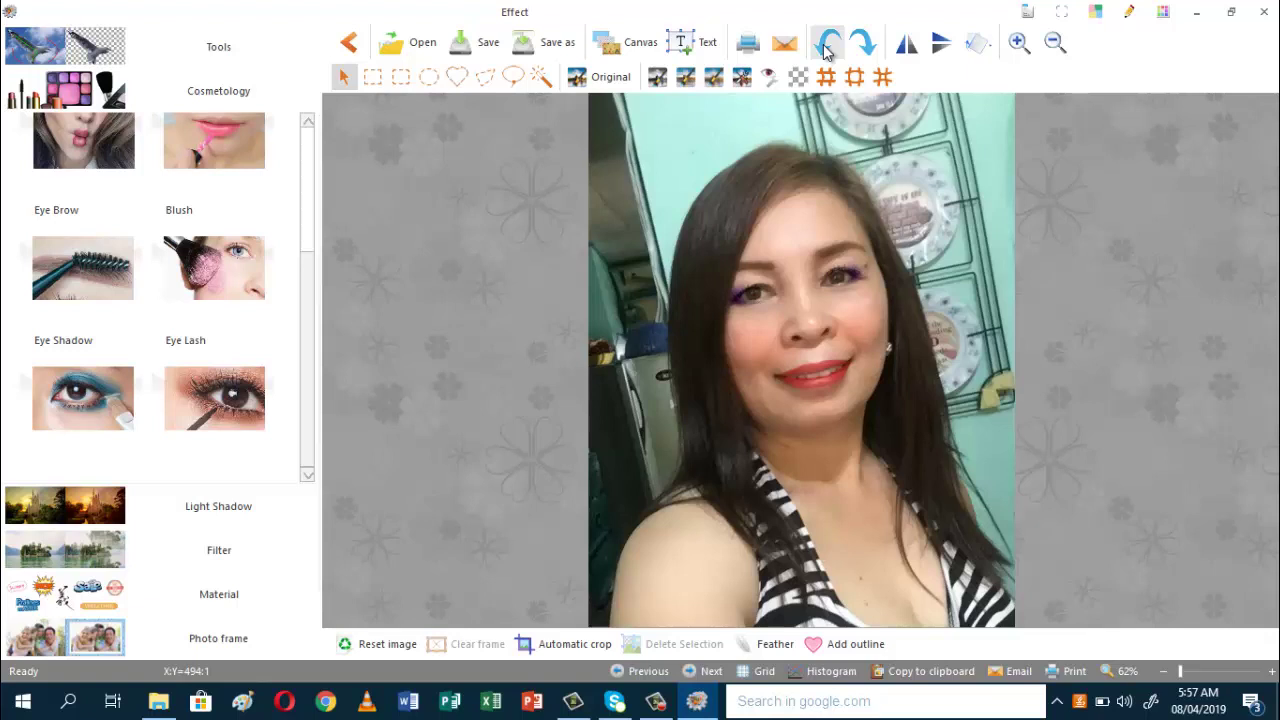
Step: Apply the Sunshine filter with yellow light to the portrait
click(228, 522)
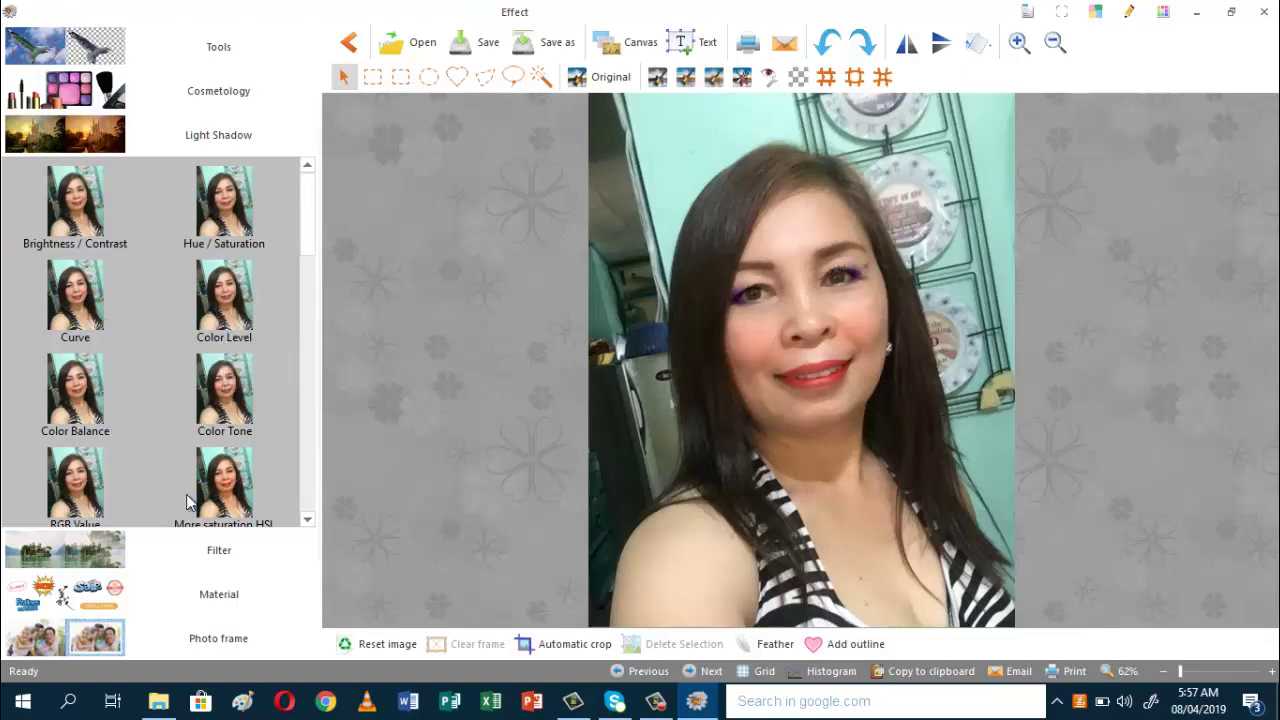
click(219, 553)
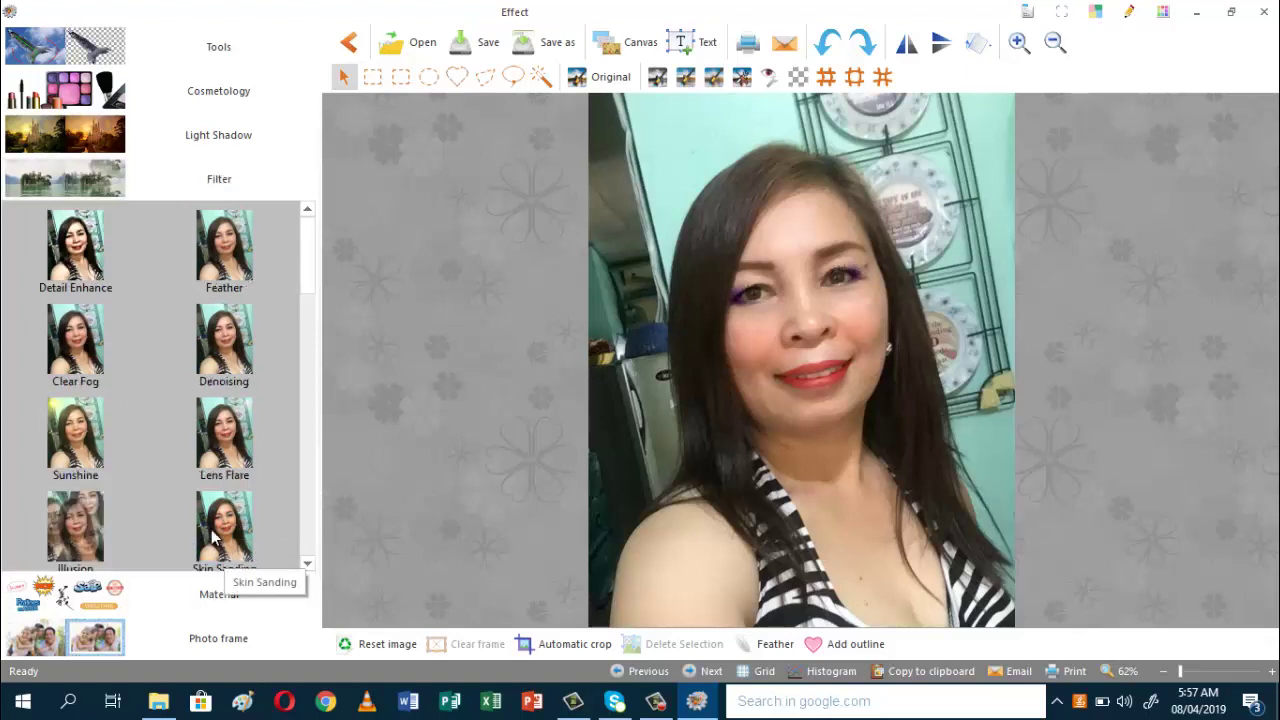
click(68, 447)
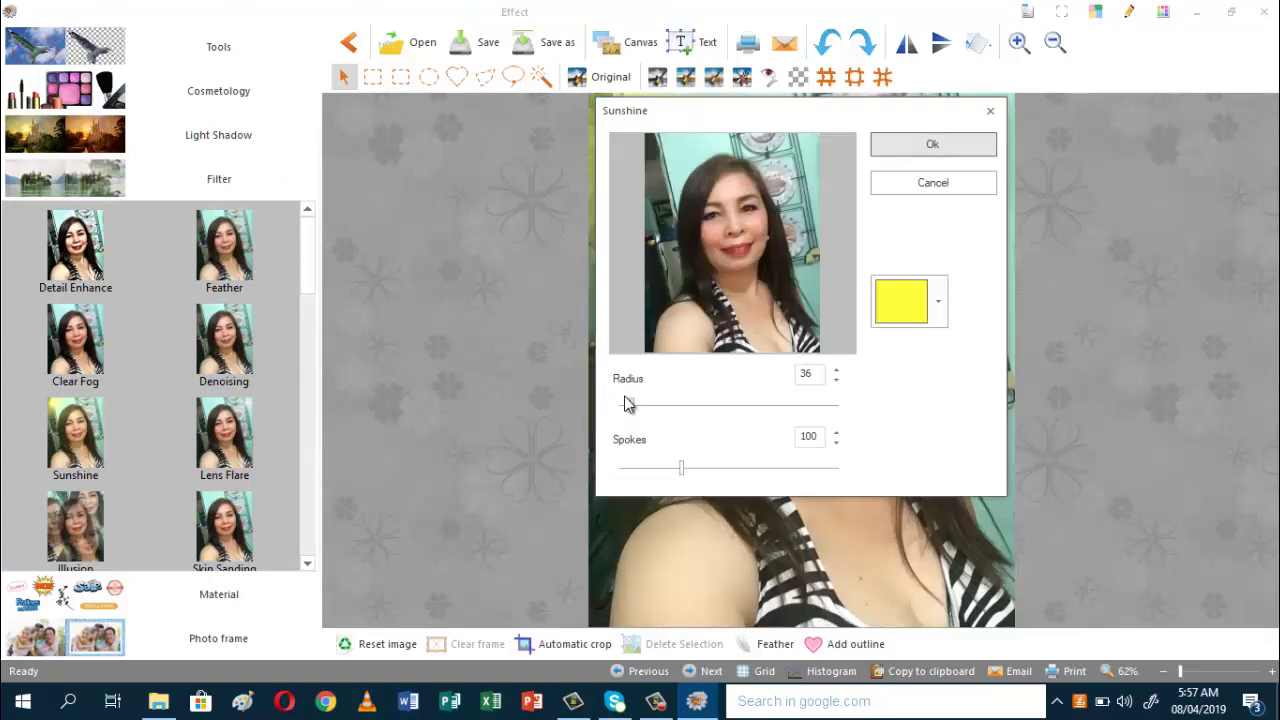
click(916, 144)
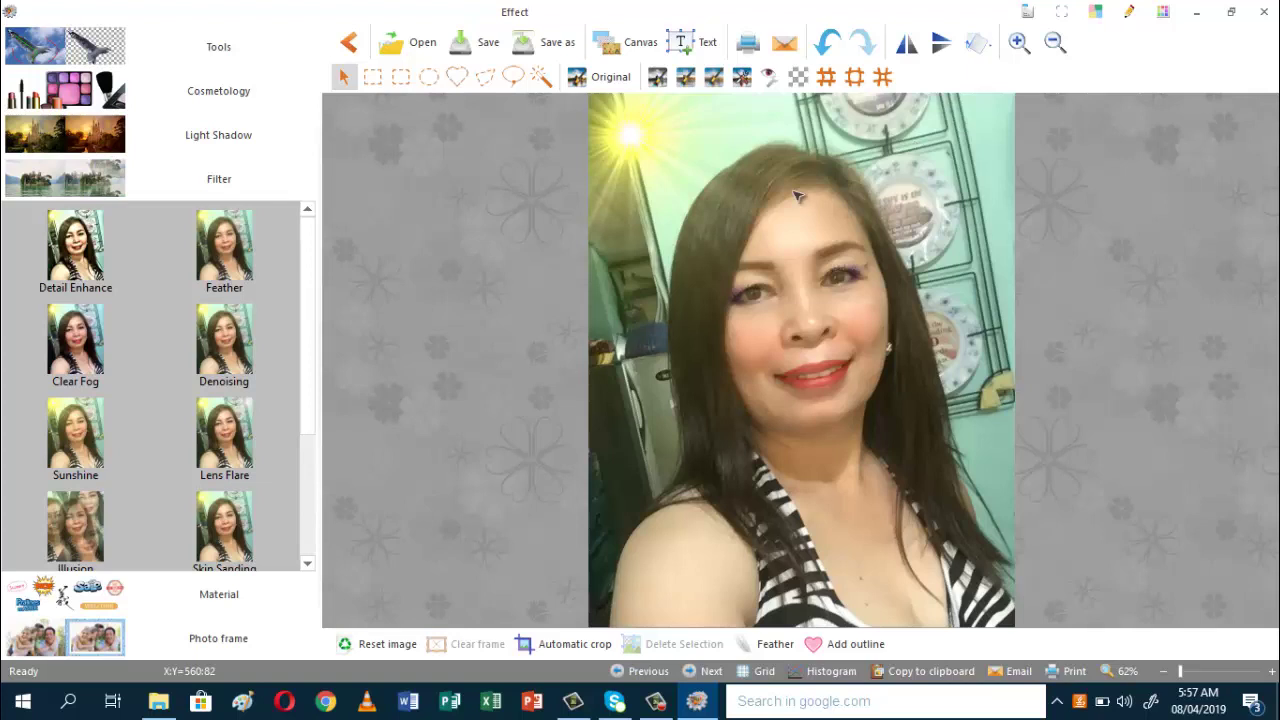
click(233, 606)
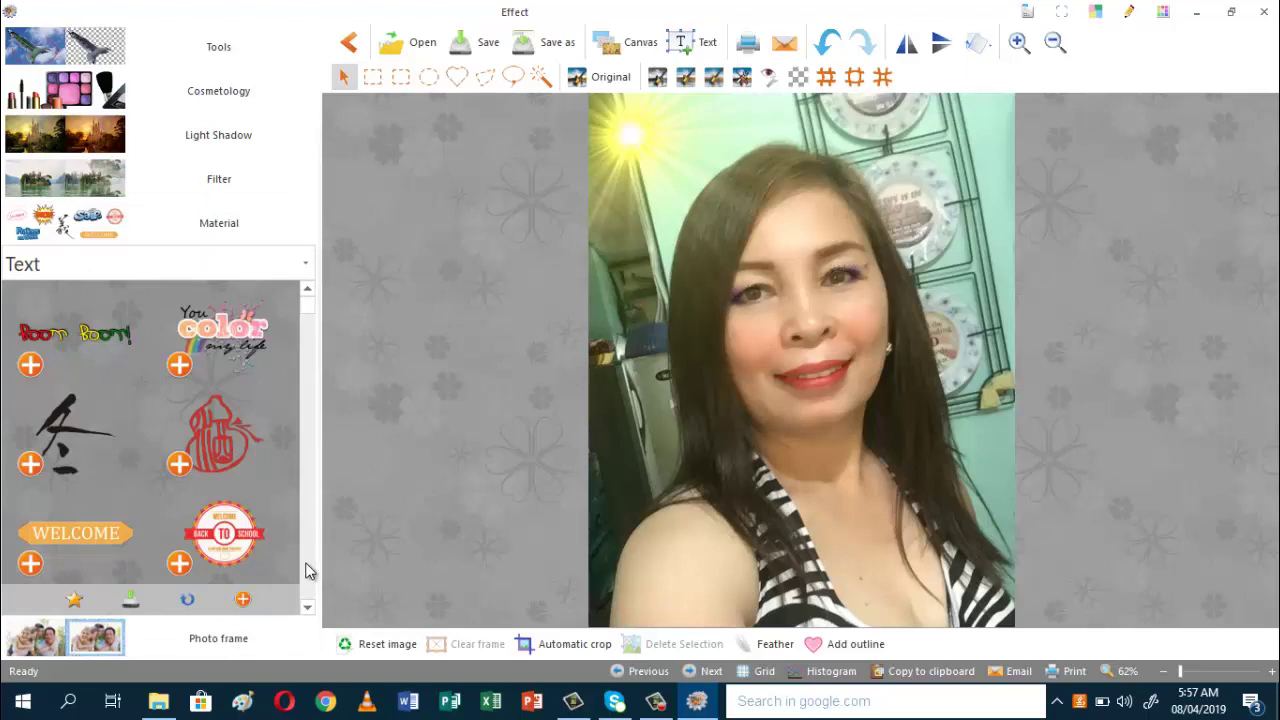
click(308, 608)
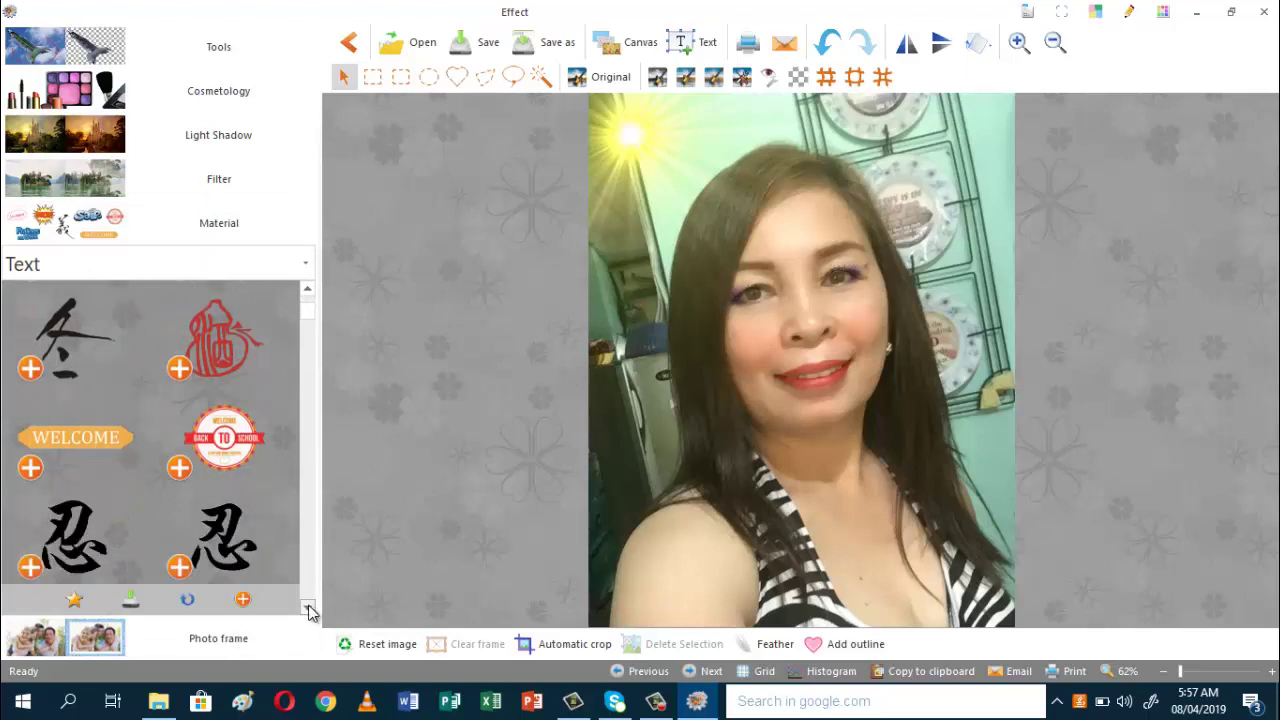
click(308, 608)
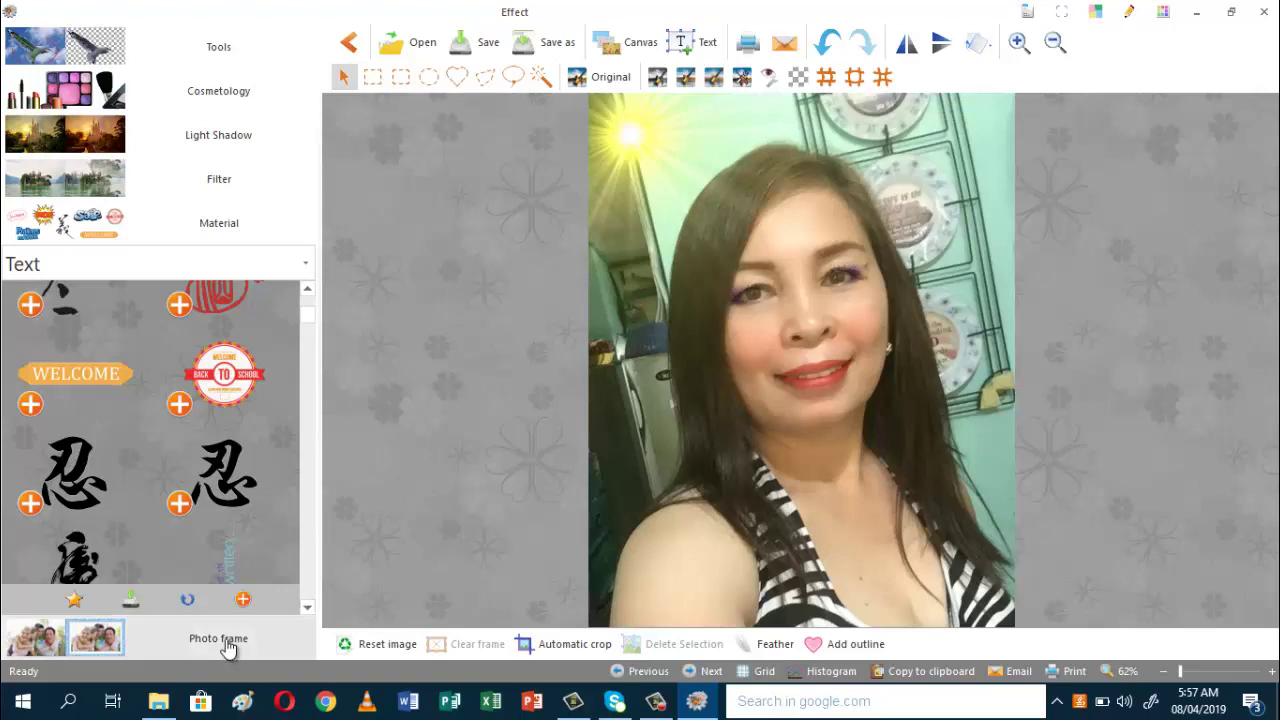
Step: Apply the pink and green floral photo frame to the portrait with the Surround option at 100% zoom
click(219, 640)
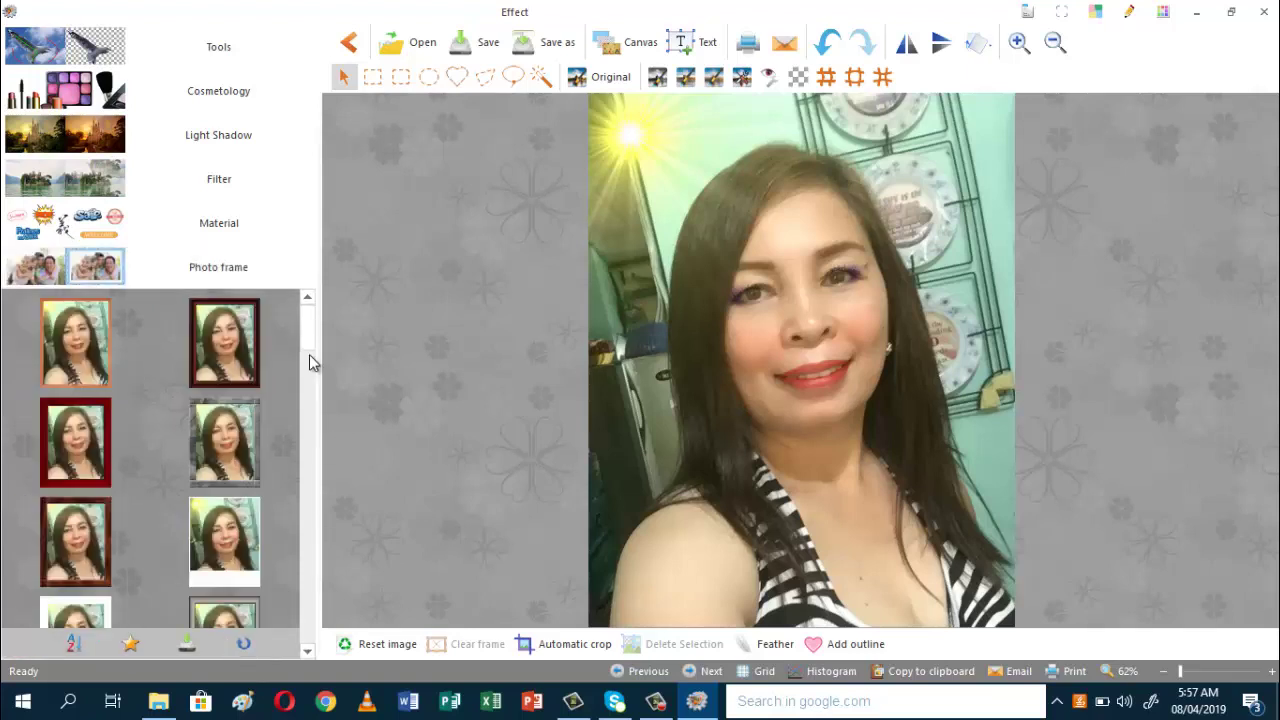
drag(306, 344, 327, 495)
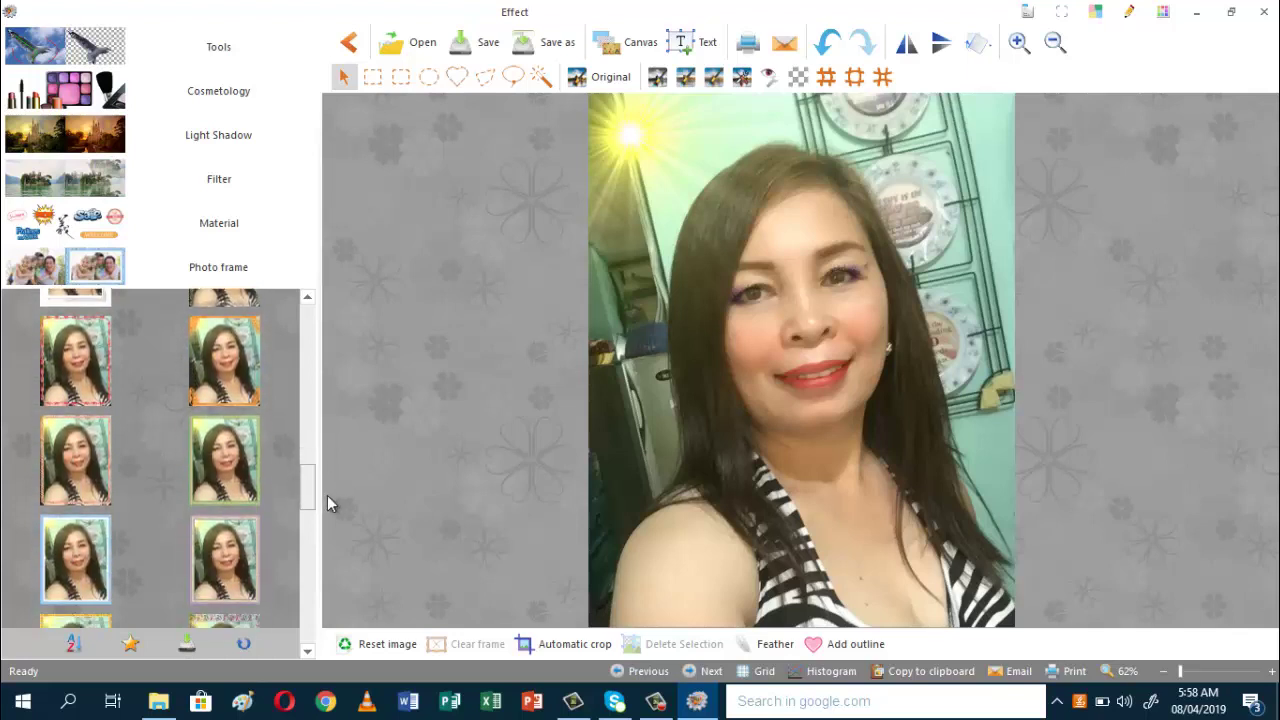
click(86, 392)
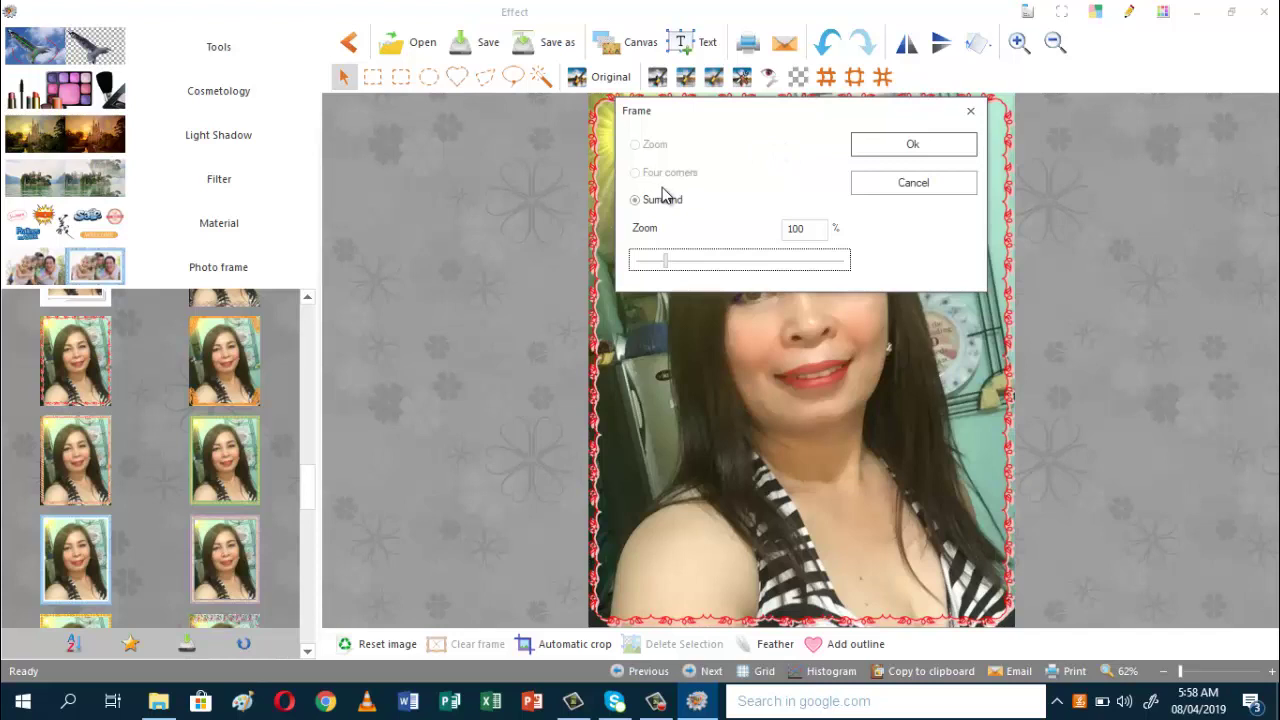
click(908, 191)
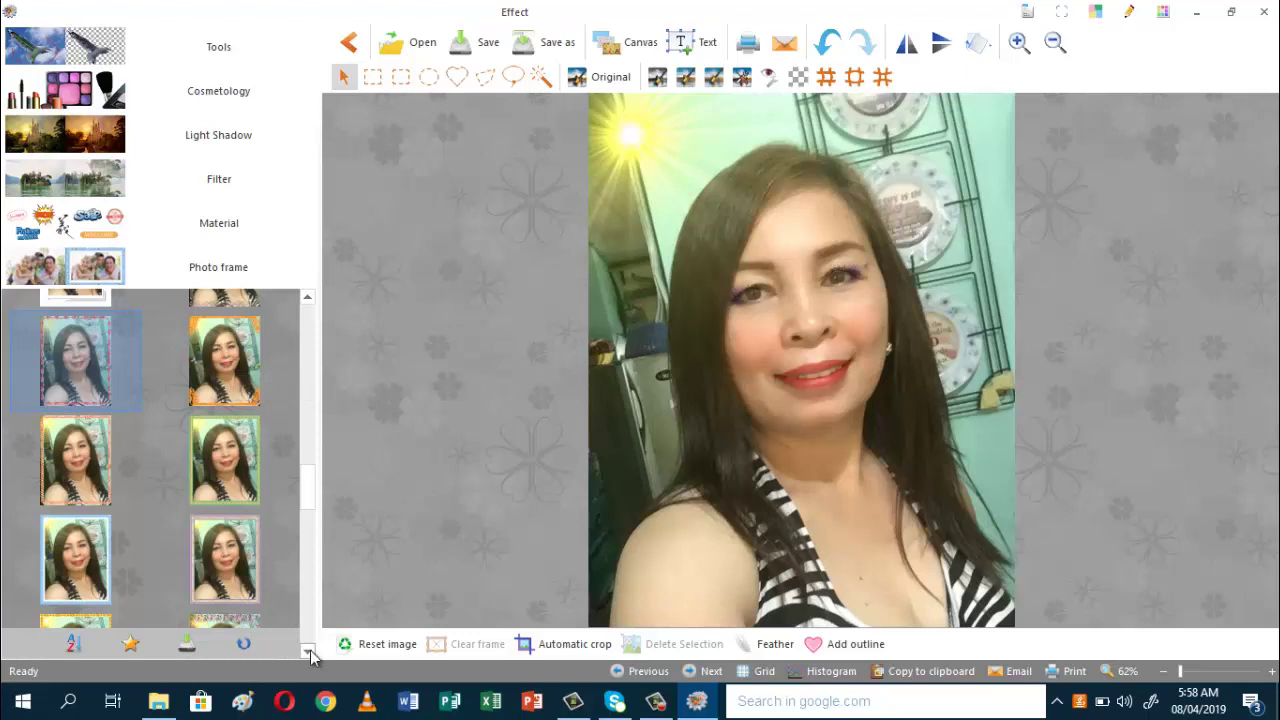
drag(310, 653, 310, 653)
click(226, 530)
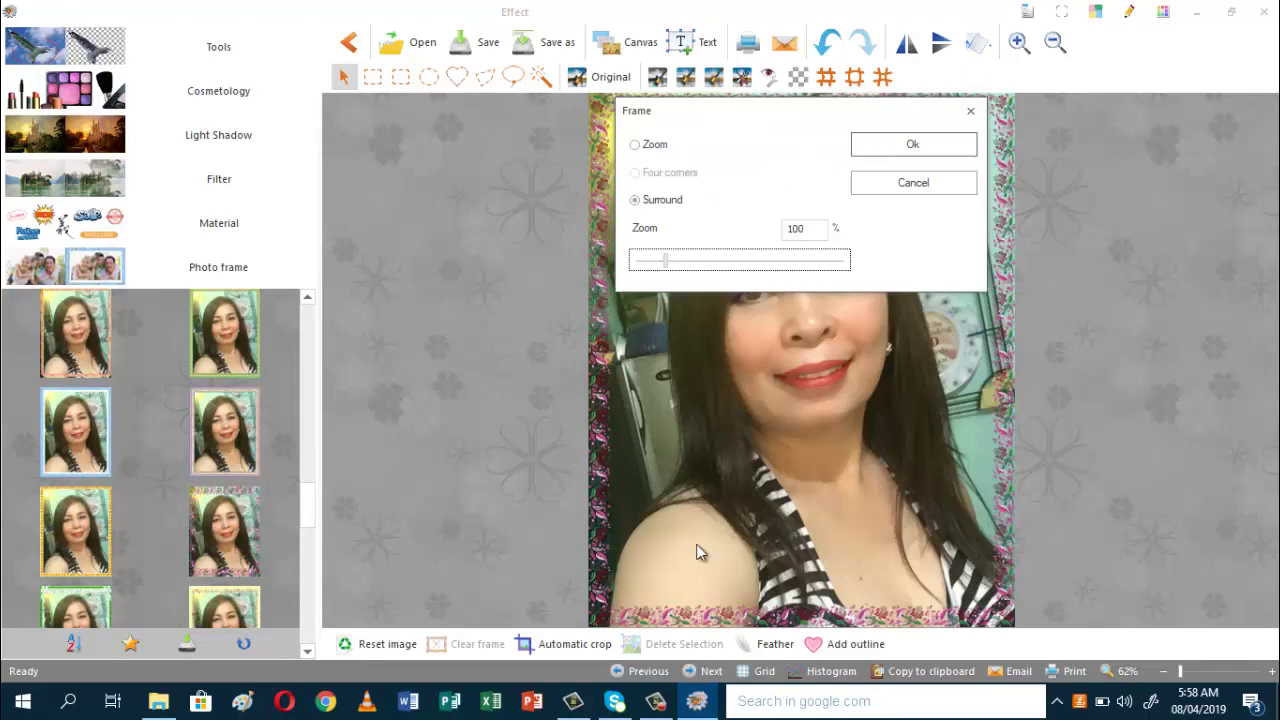
click(916, 145)
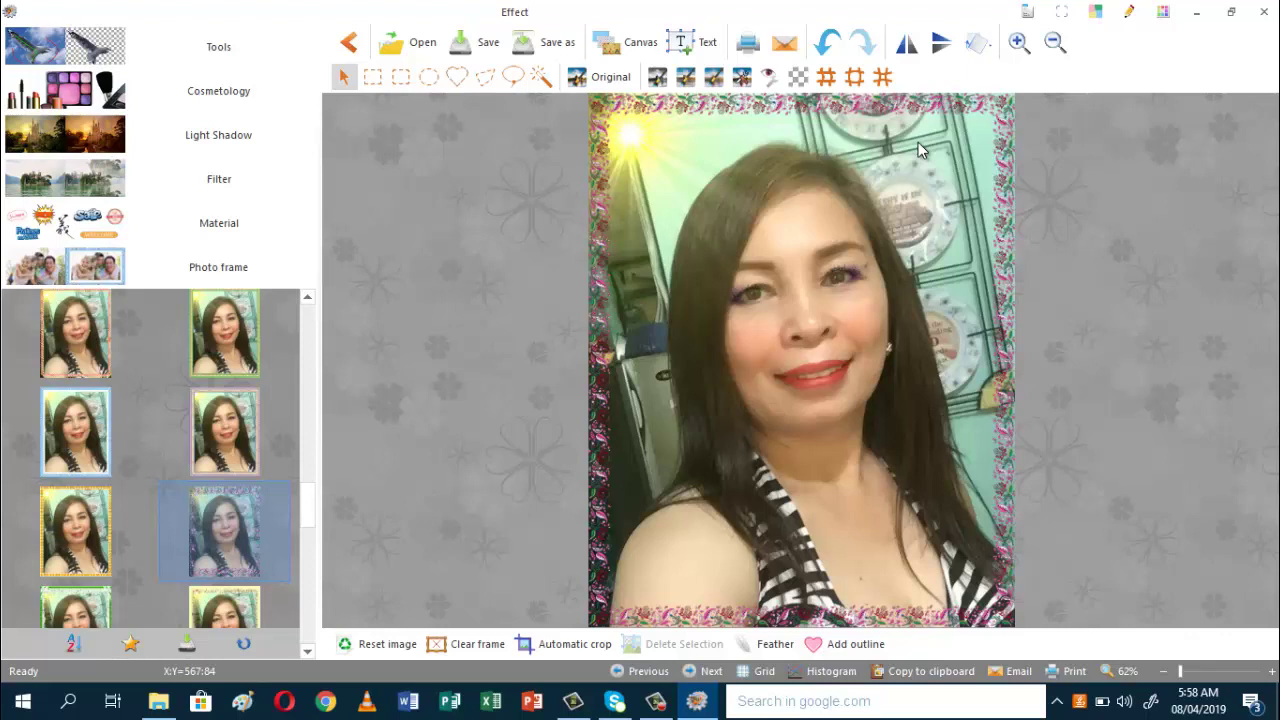
Step: Save the portrait as a new JPG file named IMG_4810 (2)_2019-04-08_05_58_43a in the 2019-04 folder, keeping the original file
click(490, 45)
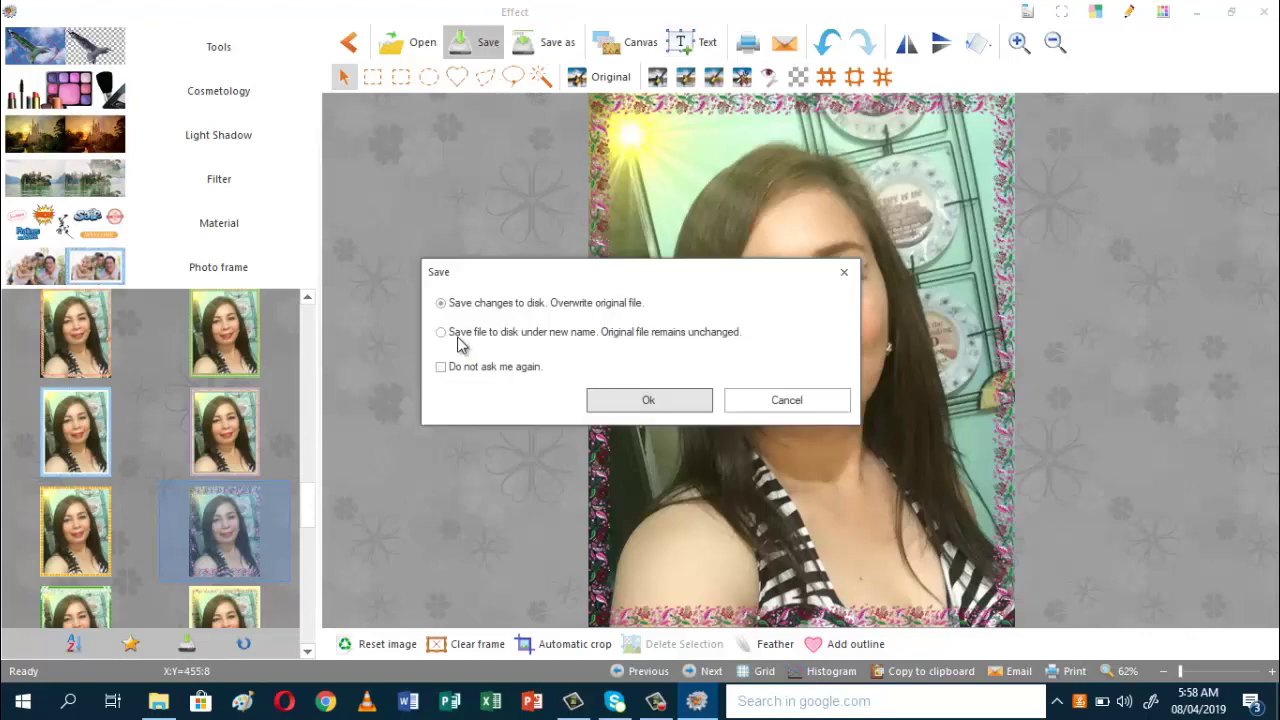
click(441, 332)
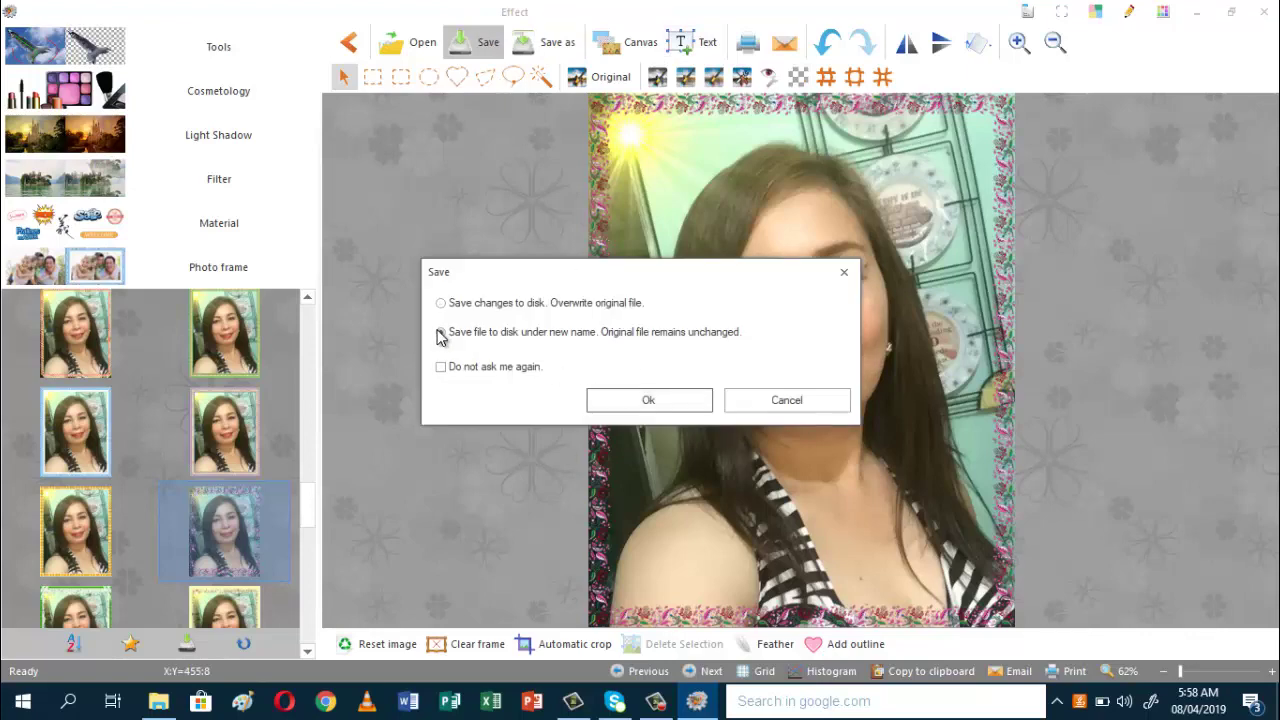
click(661, 398)
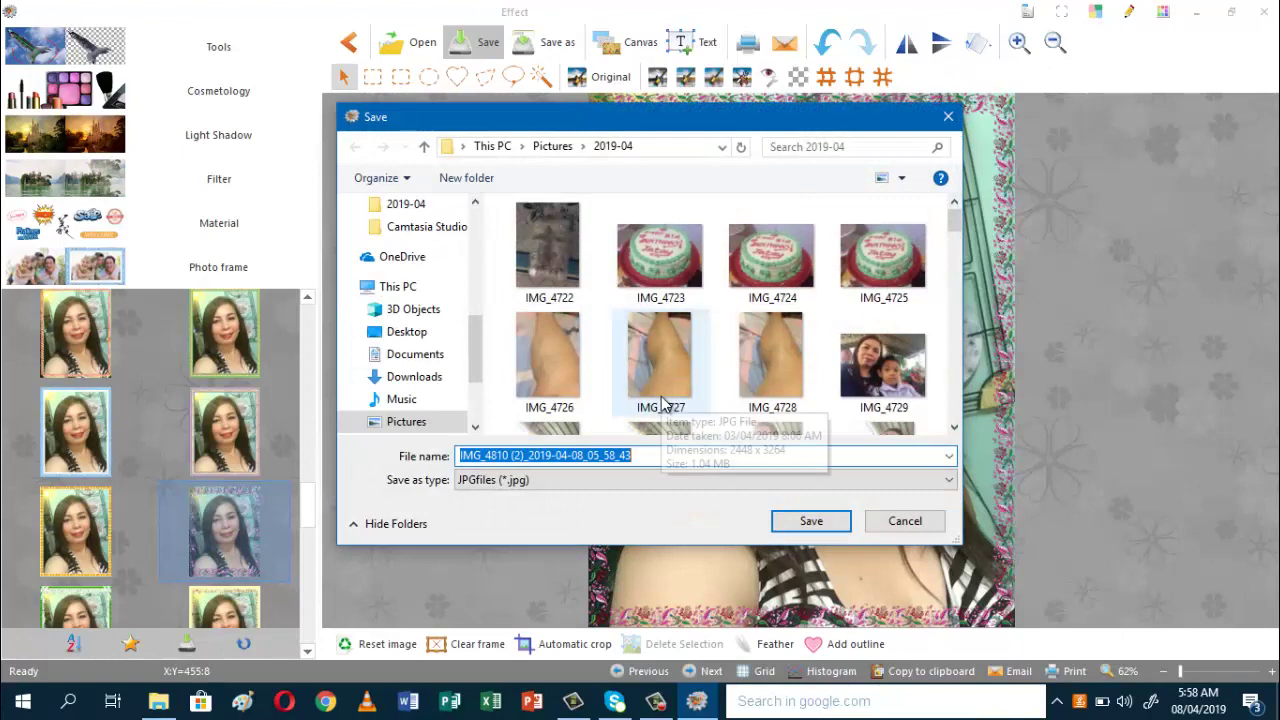
click(634, 458)
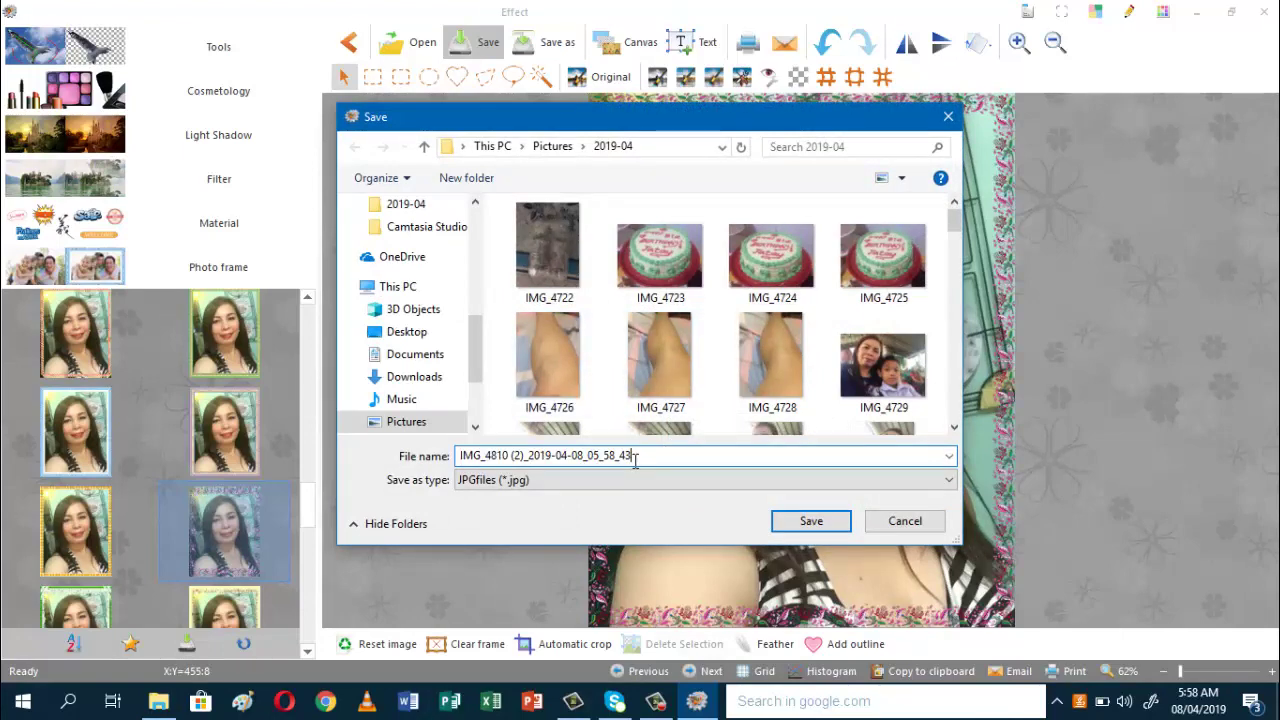
text(a)
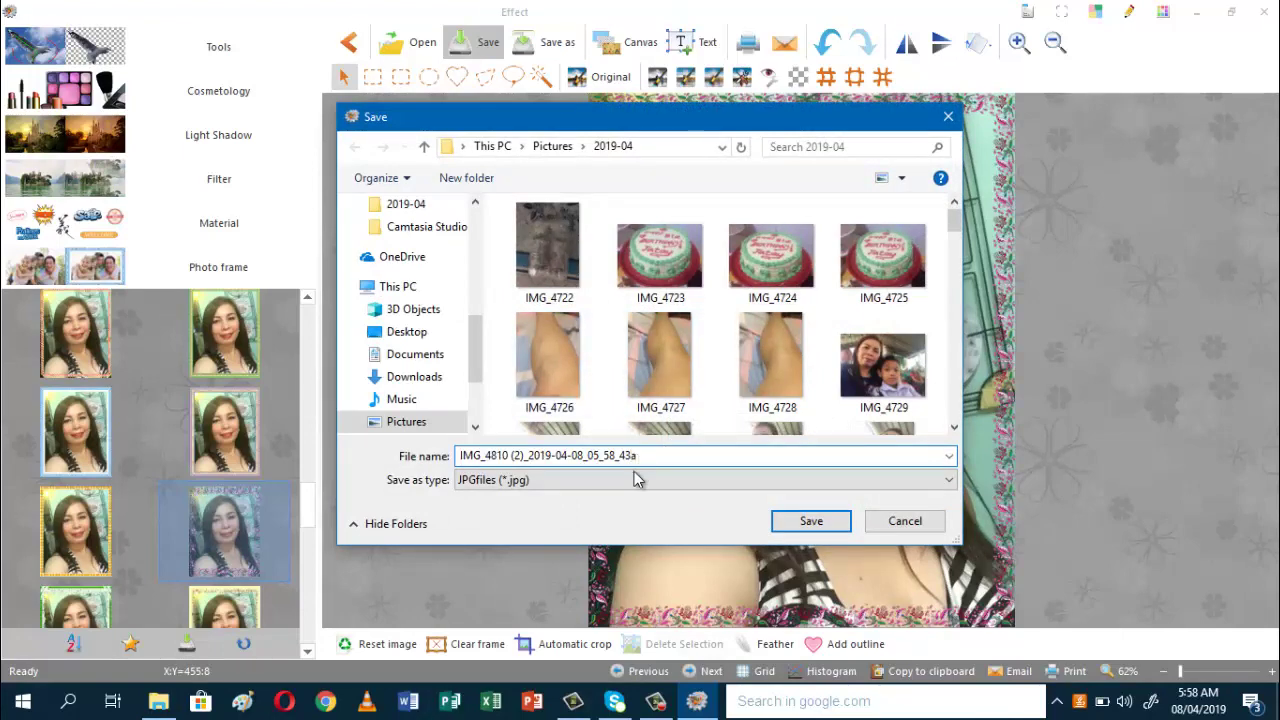
click(806, 521)
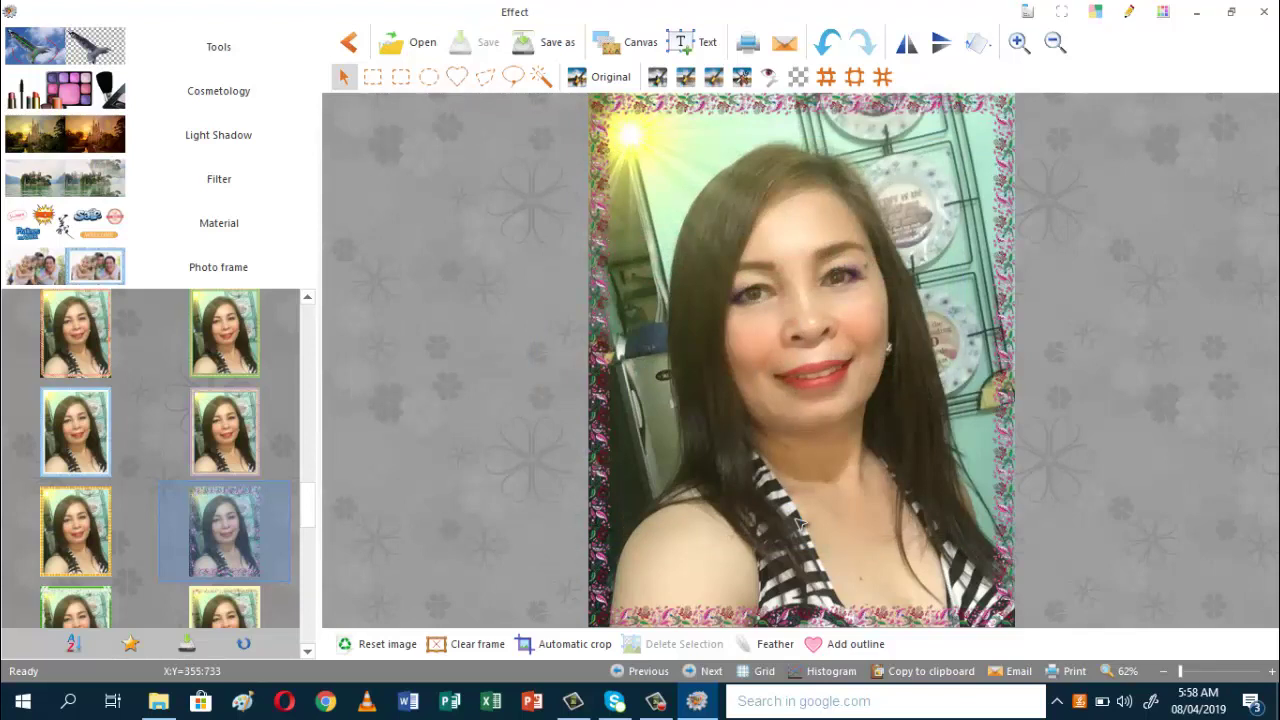
Step: Open the print settings for the framed portrait and set the photo size to 5 × 7 inches
click(748, 46)
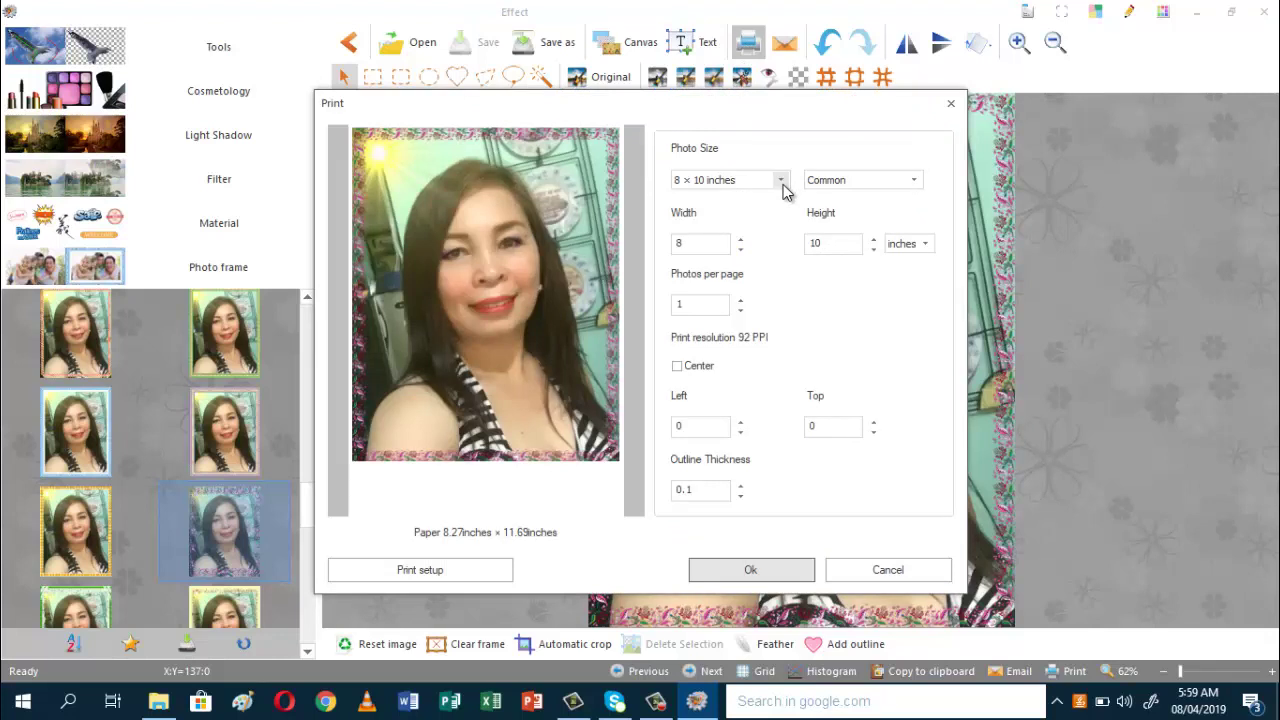
click(781, 181)
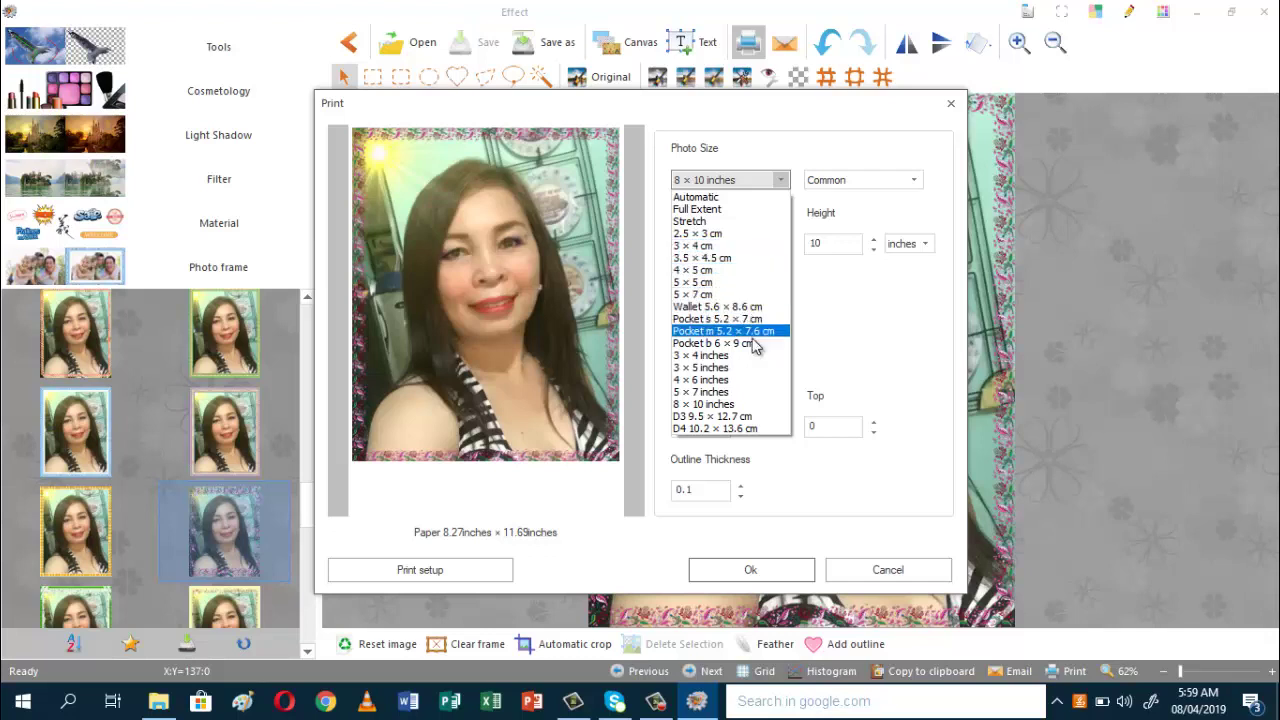
click(731, 392)
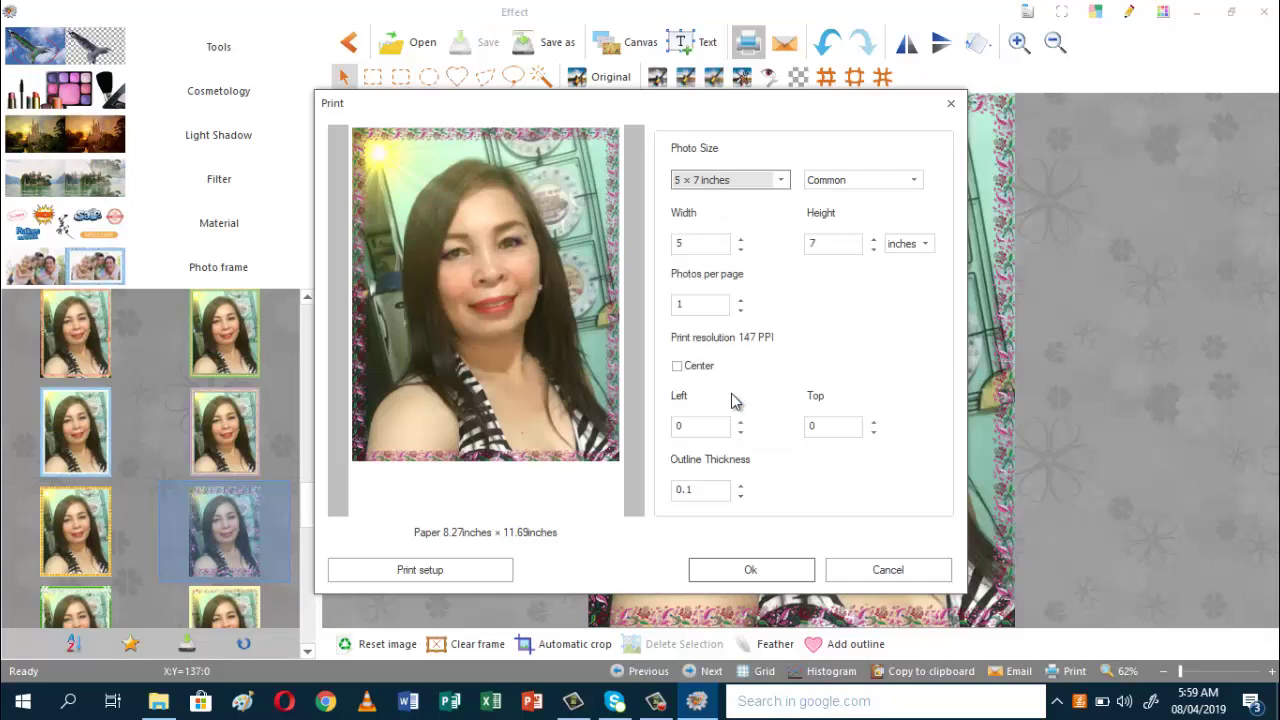